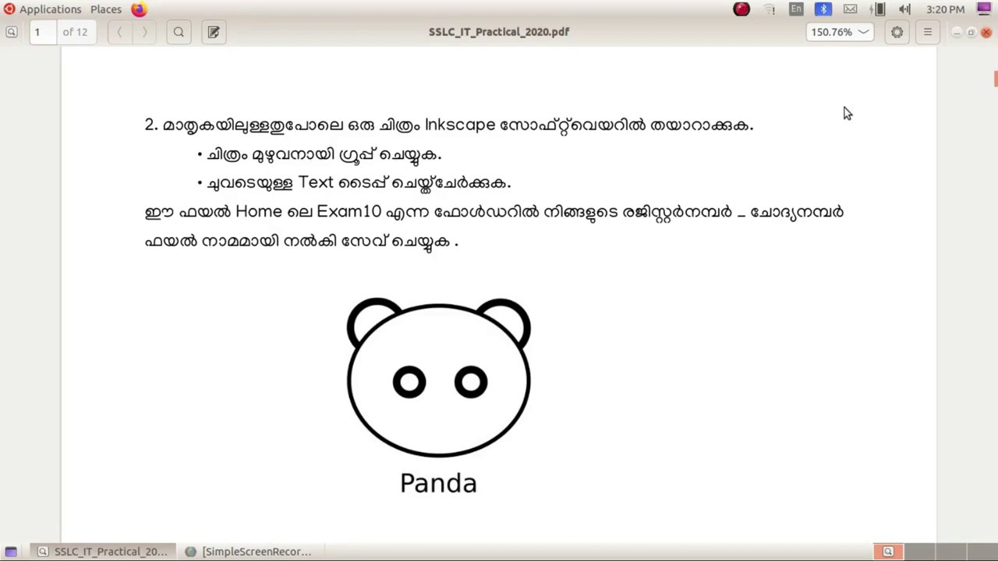
Minimize the exam PDF with the panda task to reveal the desktop.
click(954, 33)
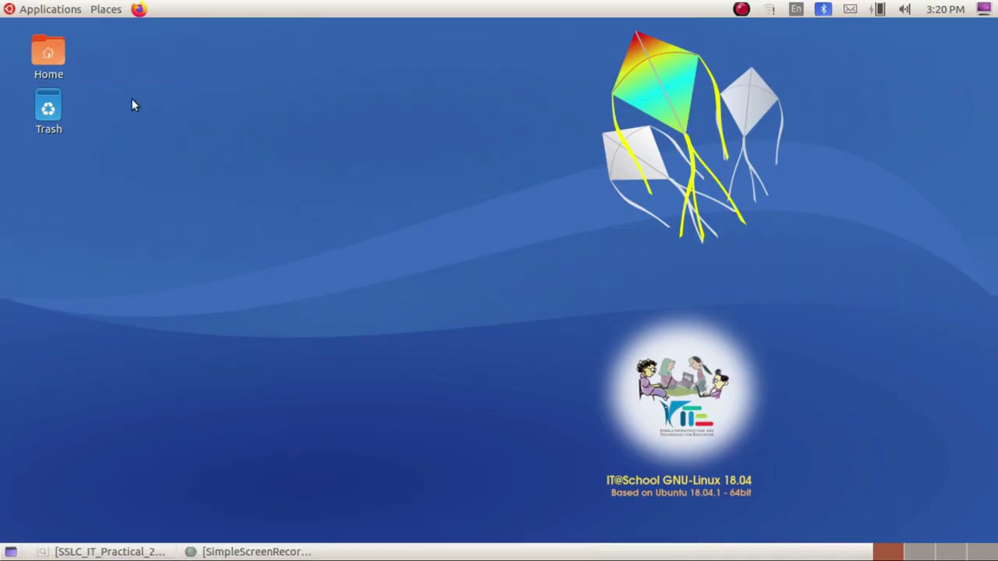
Launch Inkscape from the Applications menu and briefly recheck the exam's panda sample.
click(53, 7)
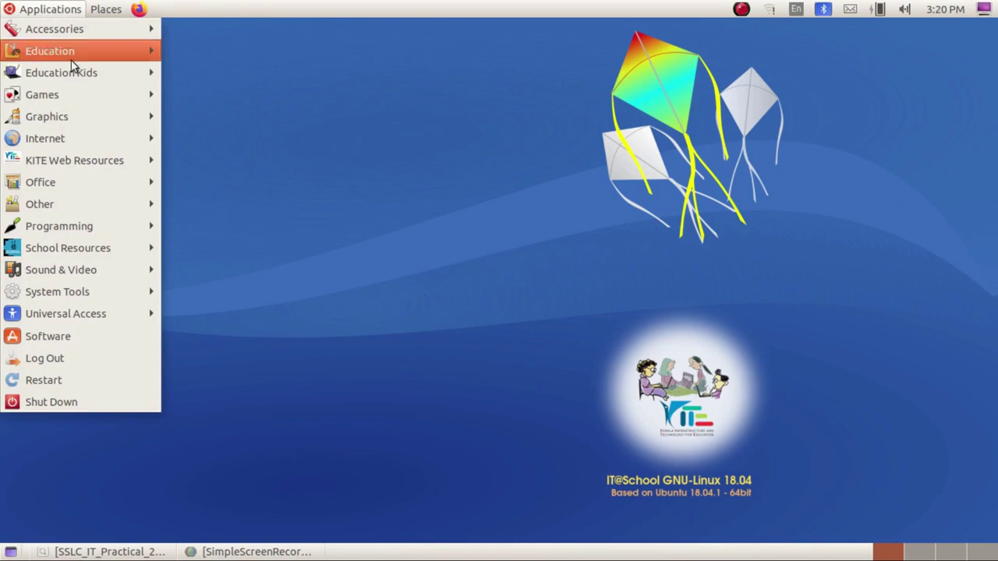
mouse_move(47, 116)
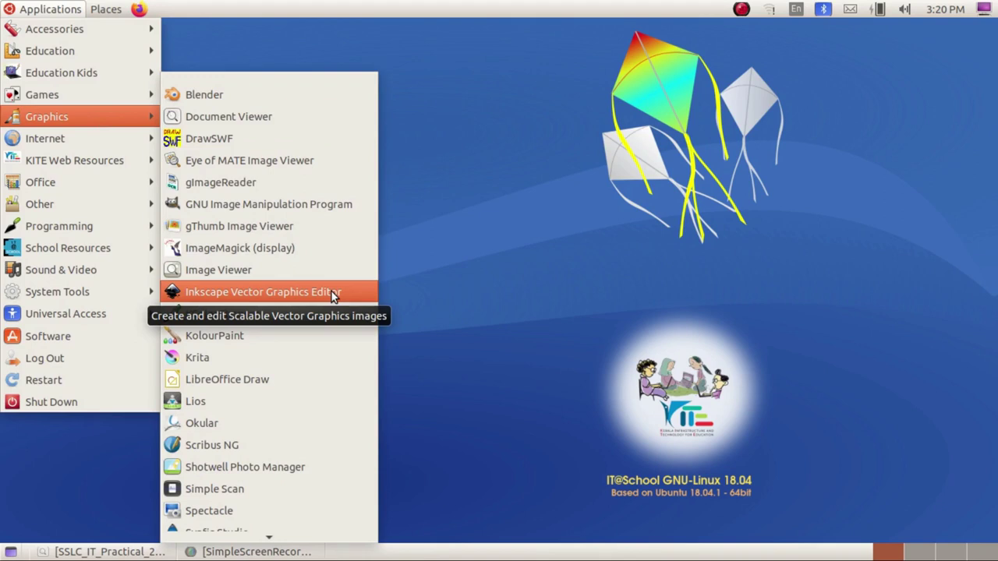
click(331, 291)
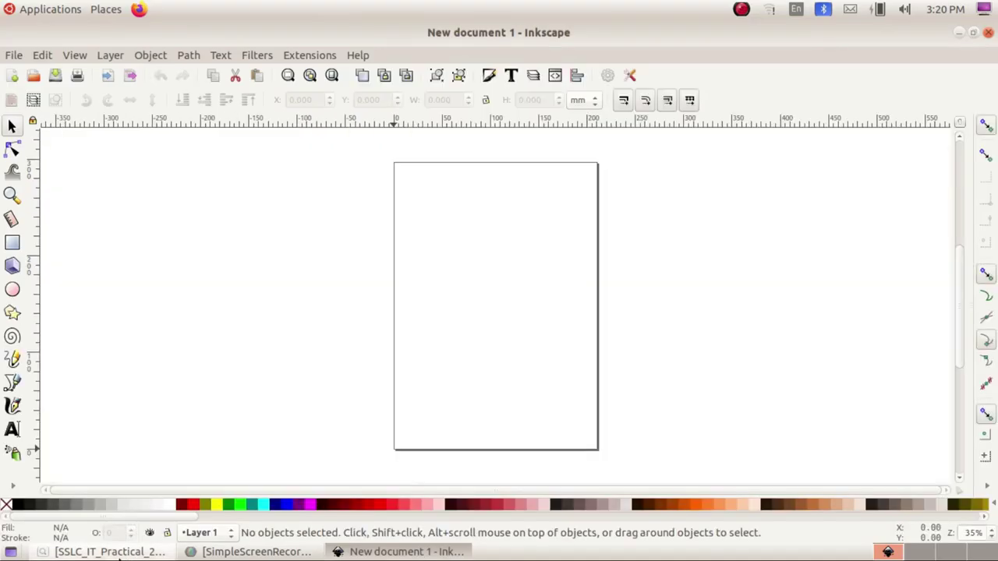
click(109, 551)
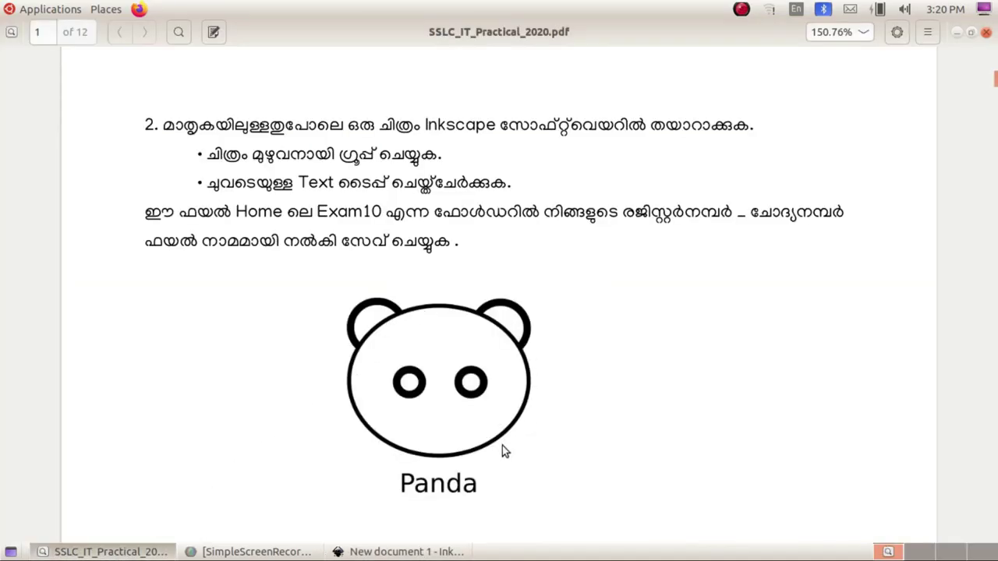
click(109, 552)
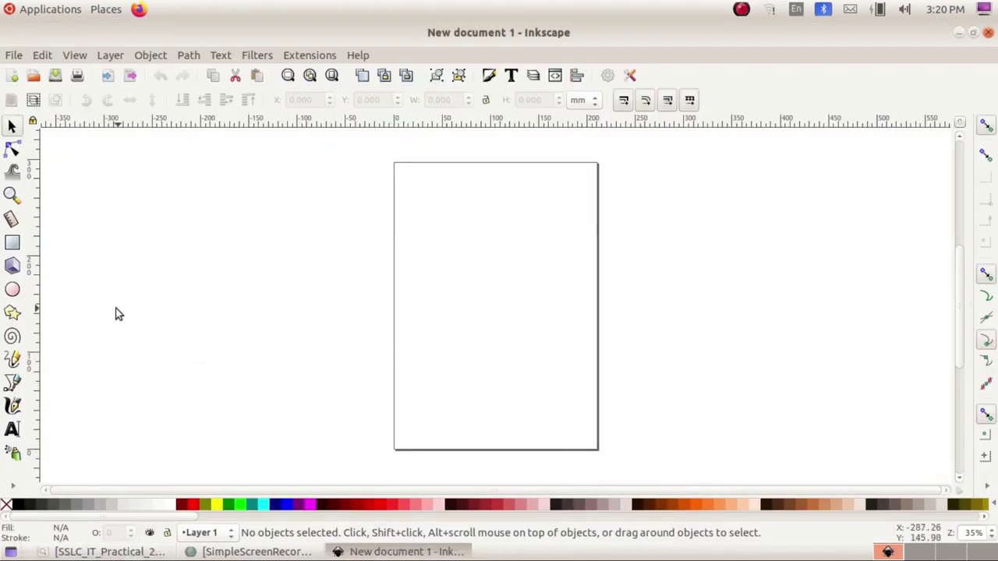
Draw a large ellipse (Rx 89.202, Ry 72.571 mm) across the middle of the page.
click(12, 290)
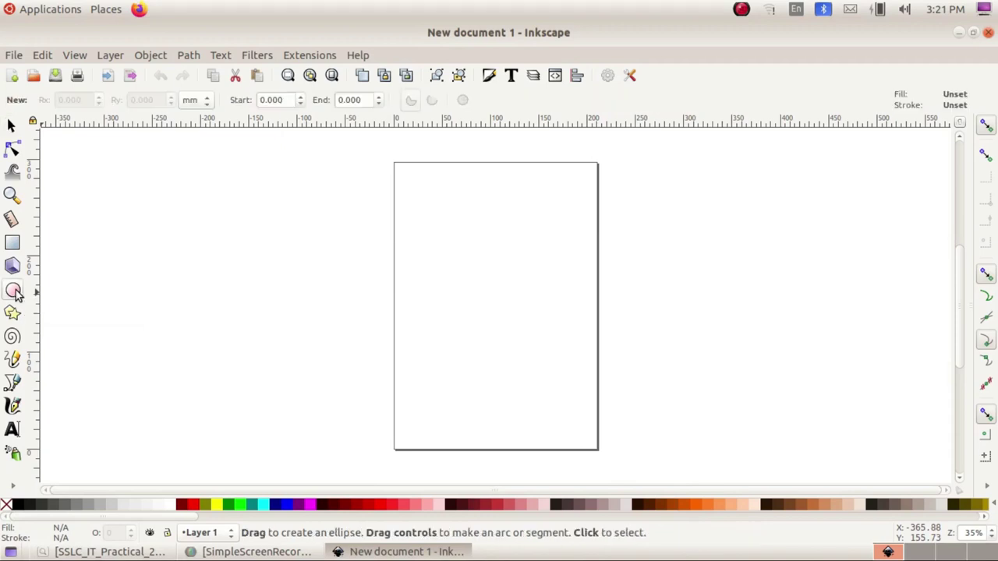
drag(406, 254, 580, 395)
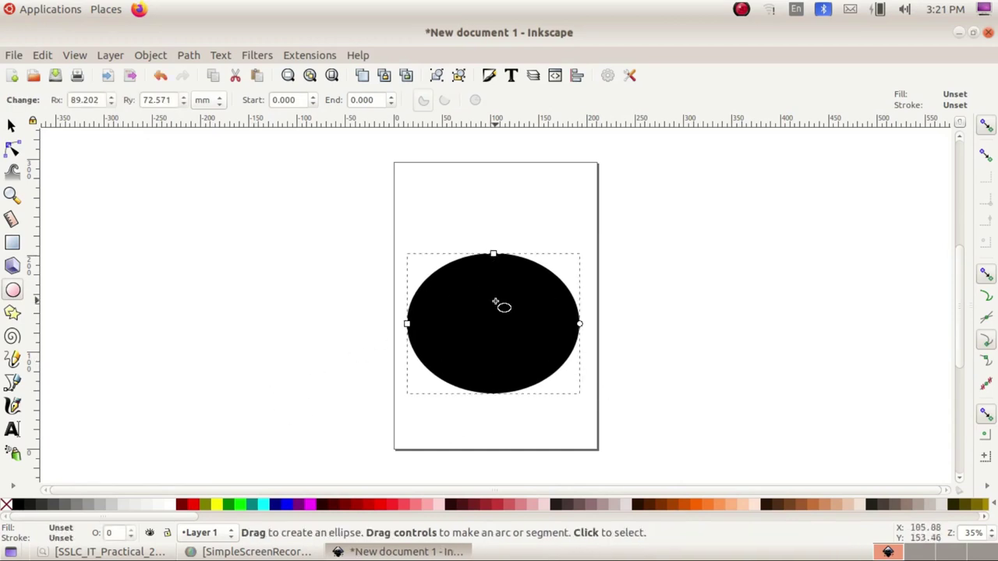
click(145, 59)
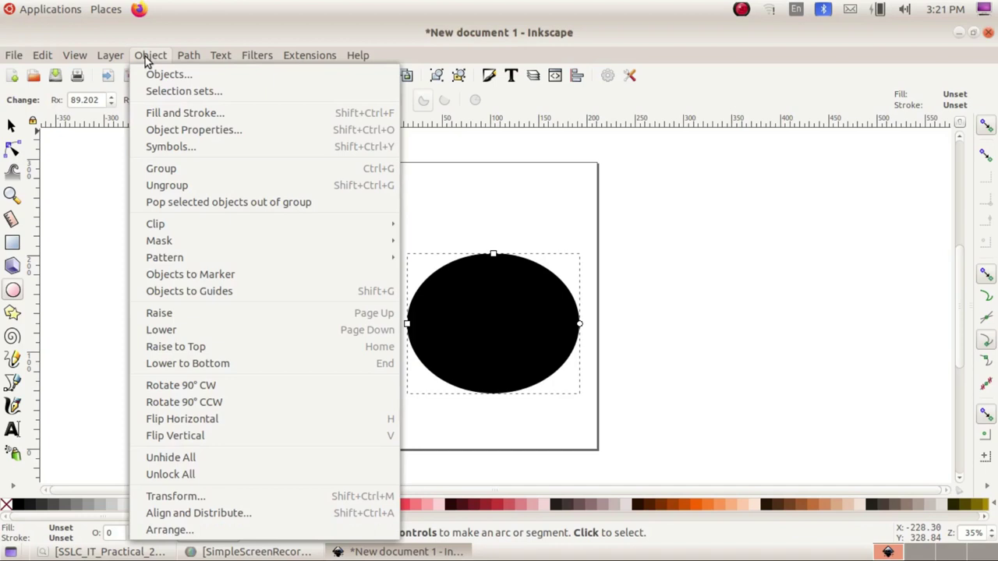
Give the ellipse a flat black outline 3.065 mm wide.
click(193, 114)
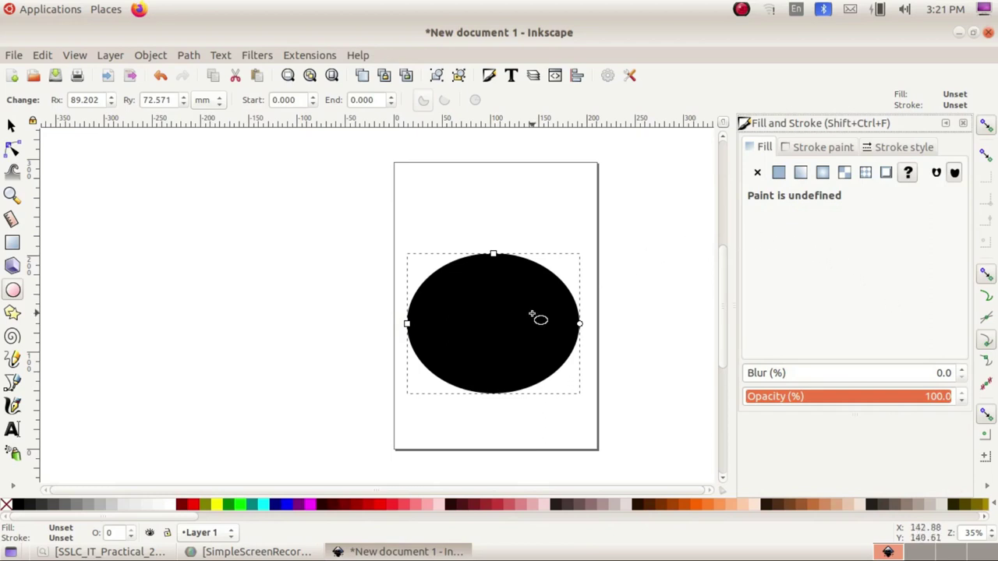
click(815, 150)
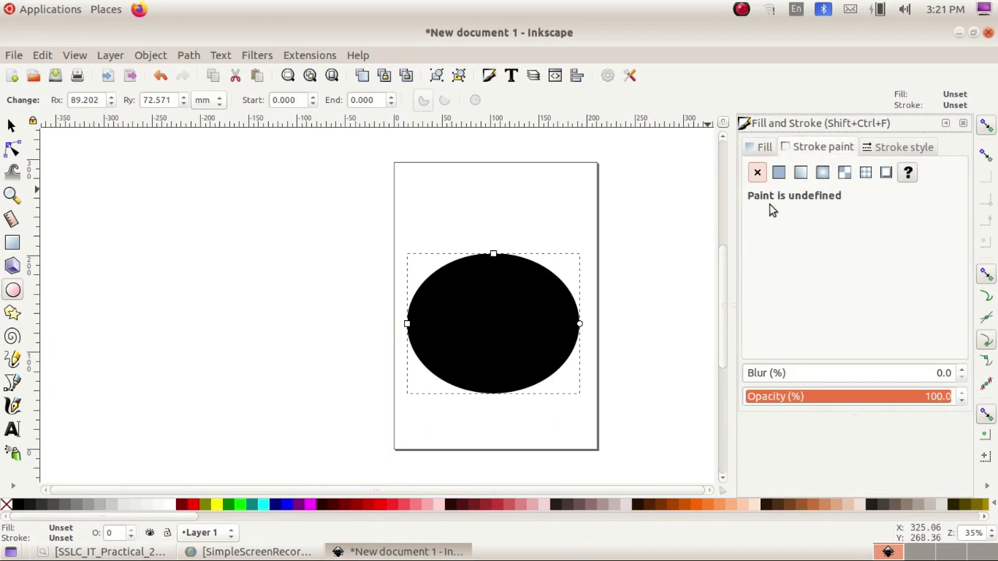
click(779, 173)
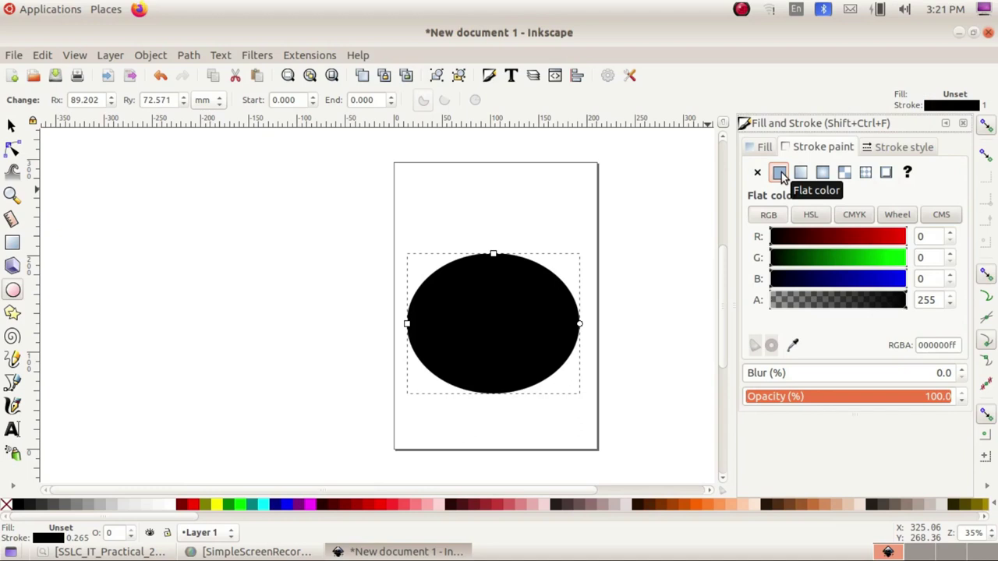
click(894, 148)
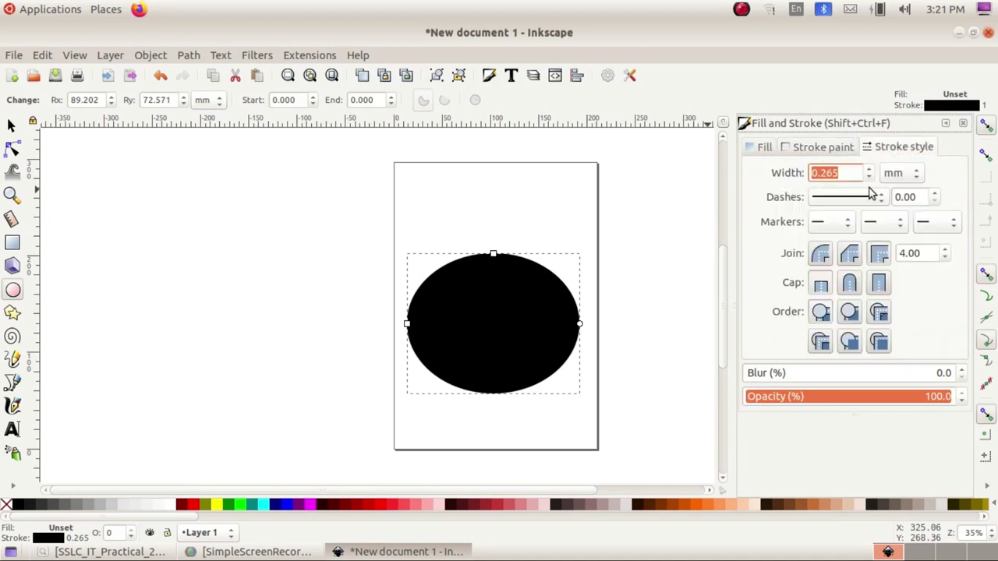
click(870, 169)
click(870, 169)
click(870, 169)
click(870, 169)
click(870, 169)
click(870, 169)
click(870, 170)
click(870, 169)
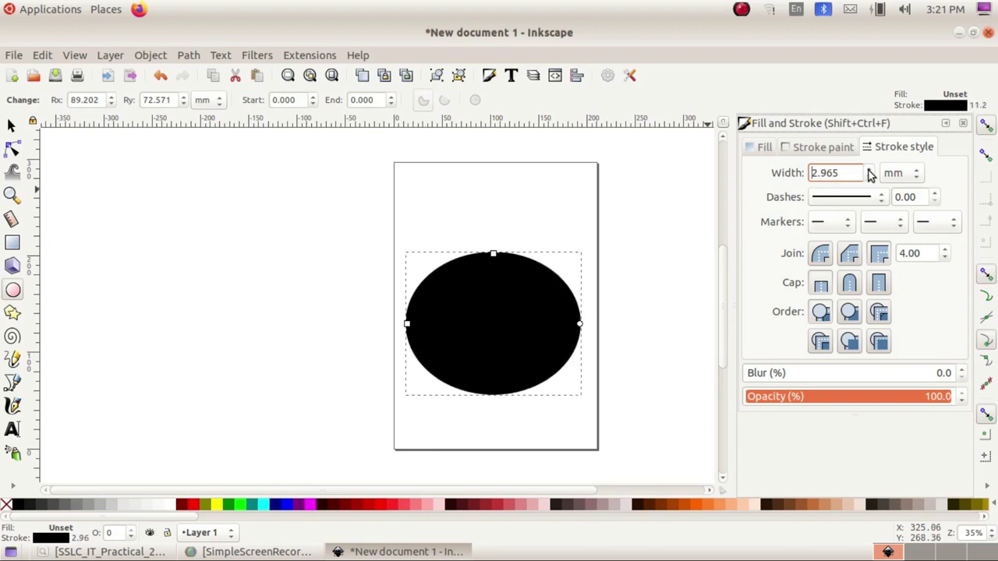
Fill the ellipse with flat white (ffffffff).
click(762, 146)
click(778, 172)
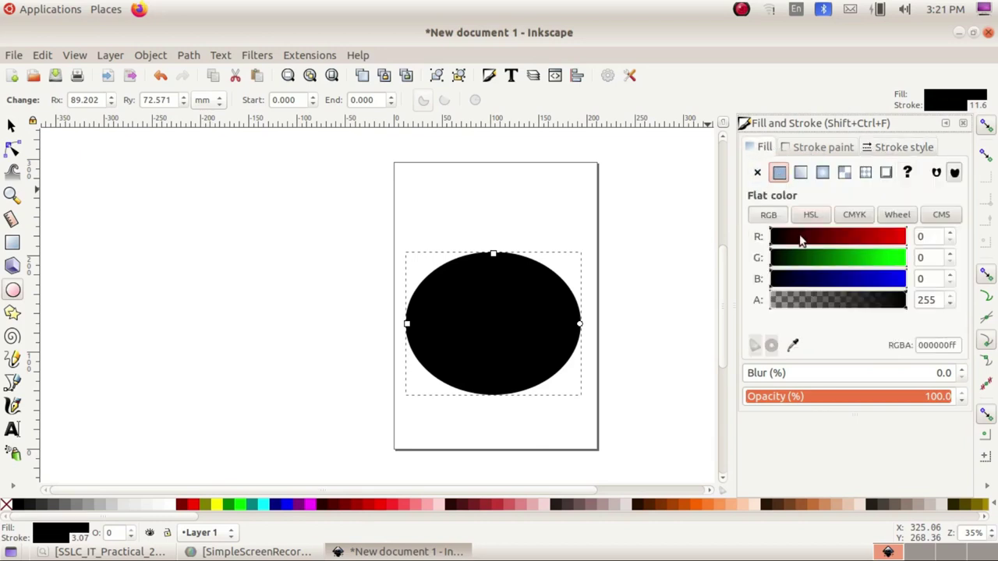
click(168, 505)
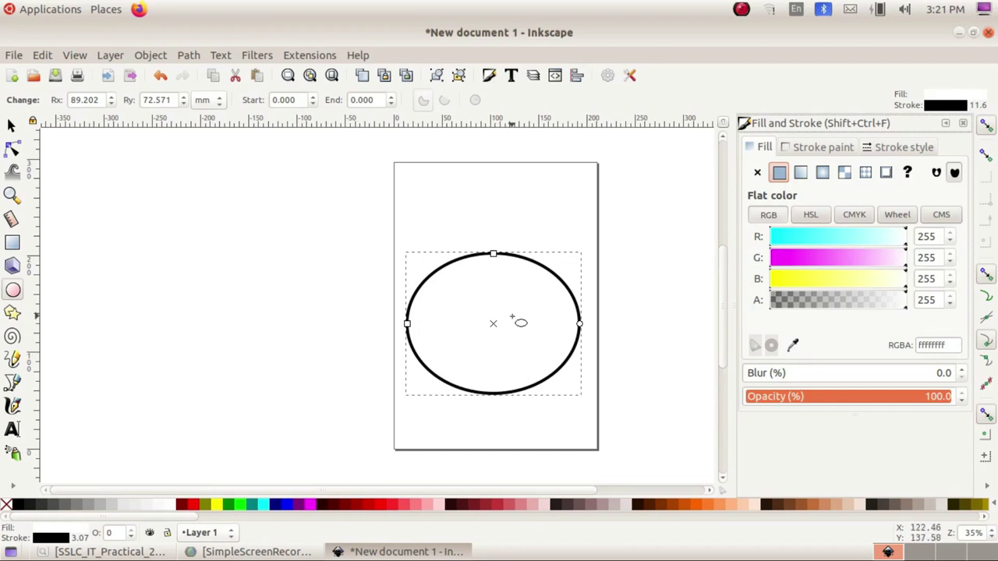
click(846, 150)
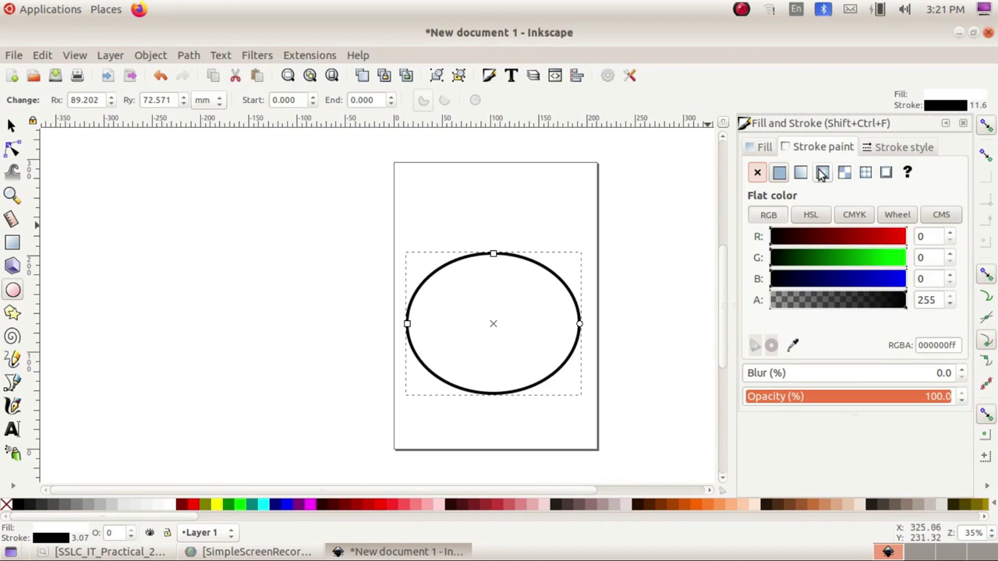
click(904, 151)
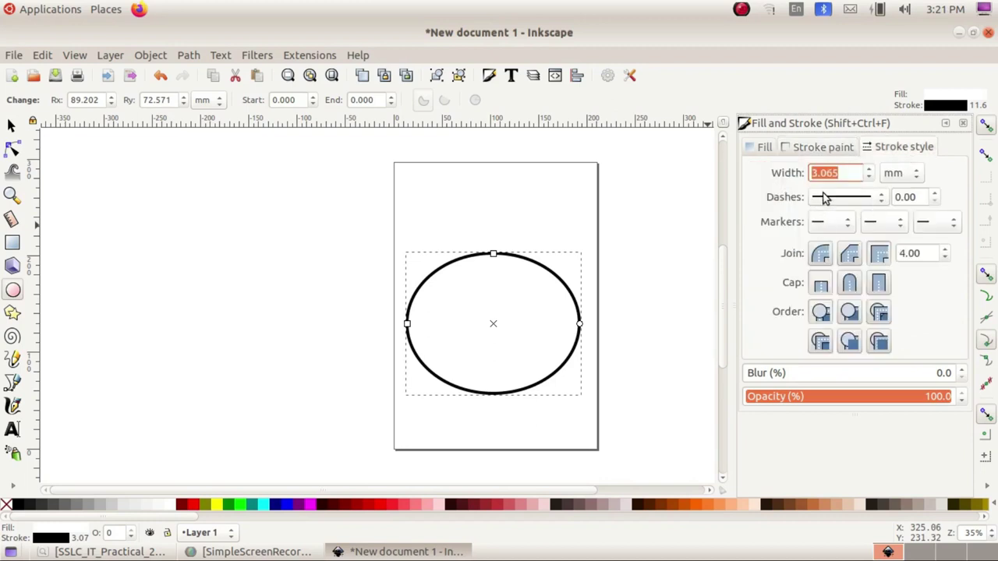
click(11, 126)
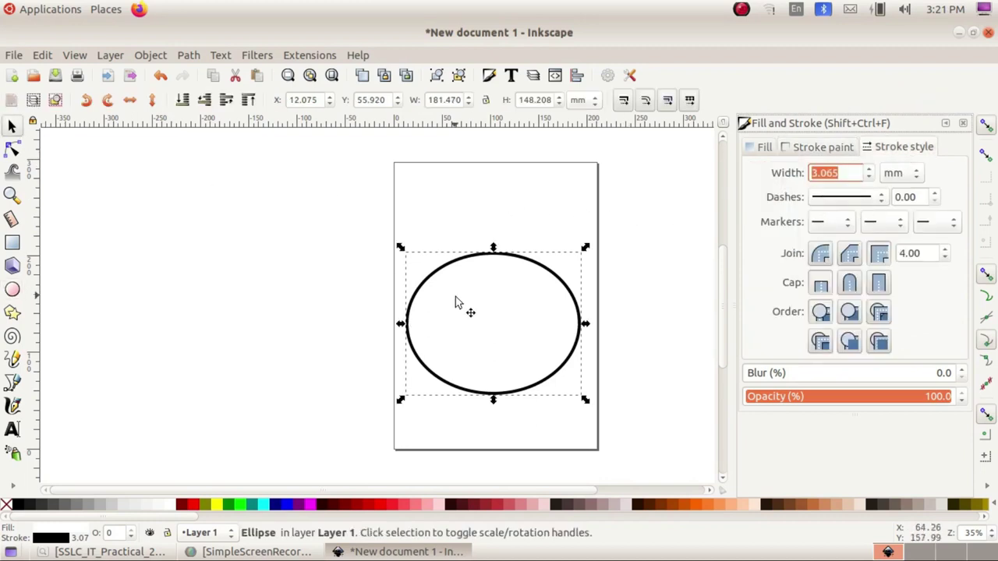
Nudge the head ellipse slightly up and to the left.
drag(457, 303, 472, 296)
click(550, 356)
click(484, 363)
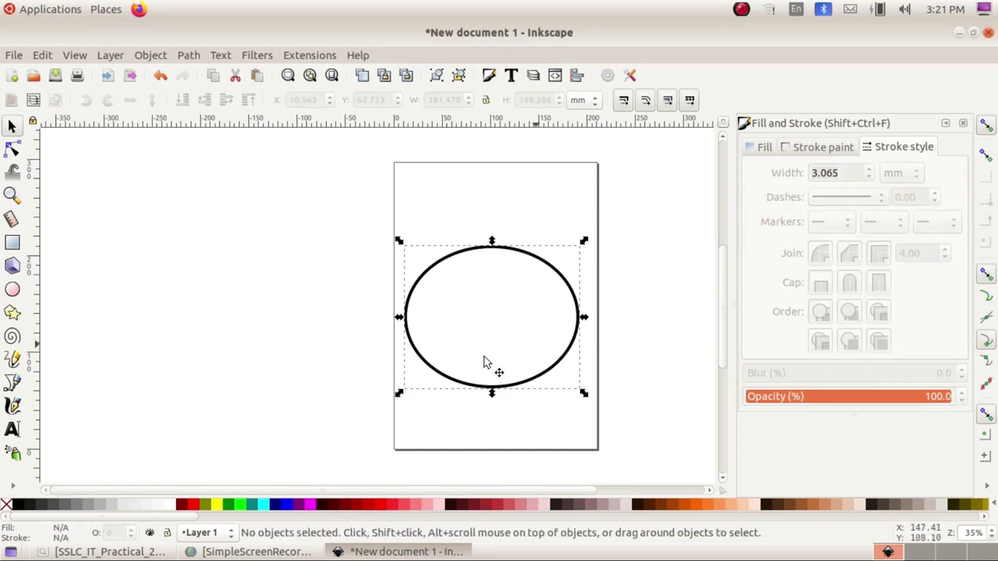
Draw a small circle with a 4.165 mm outline and place it on the head's top-left edge.
click(13, 290)
drag(287, 287, 320, 318)
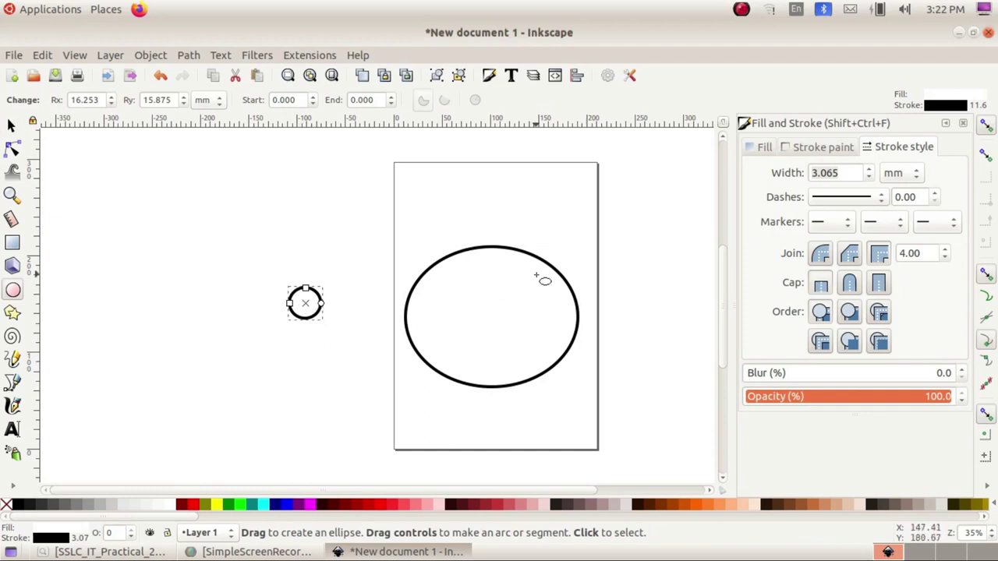
click(869, 169)
click(870, 169)
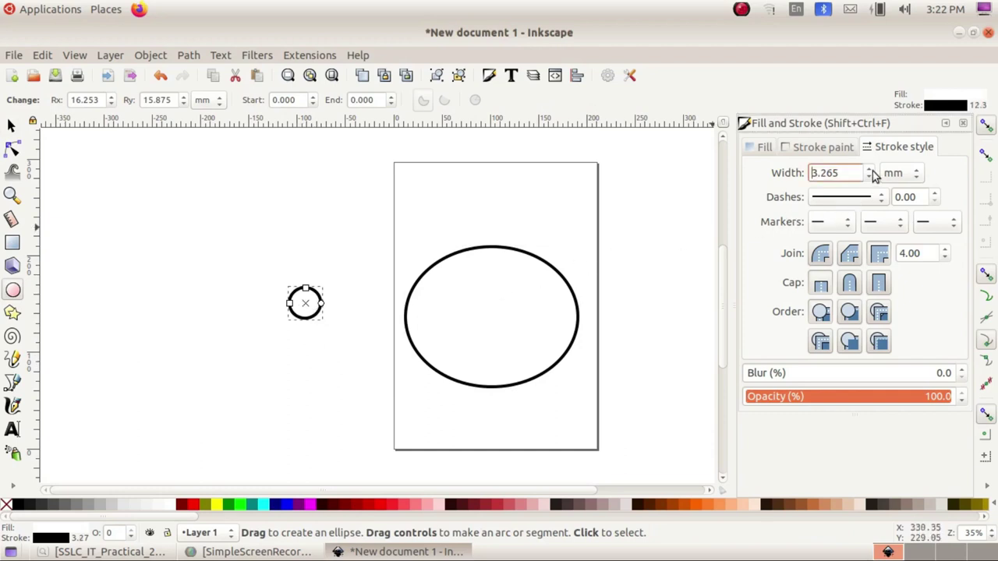
click(870, 170)
click(870, 170)
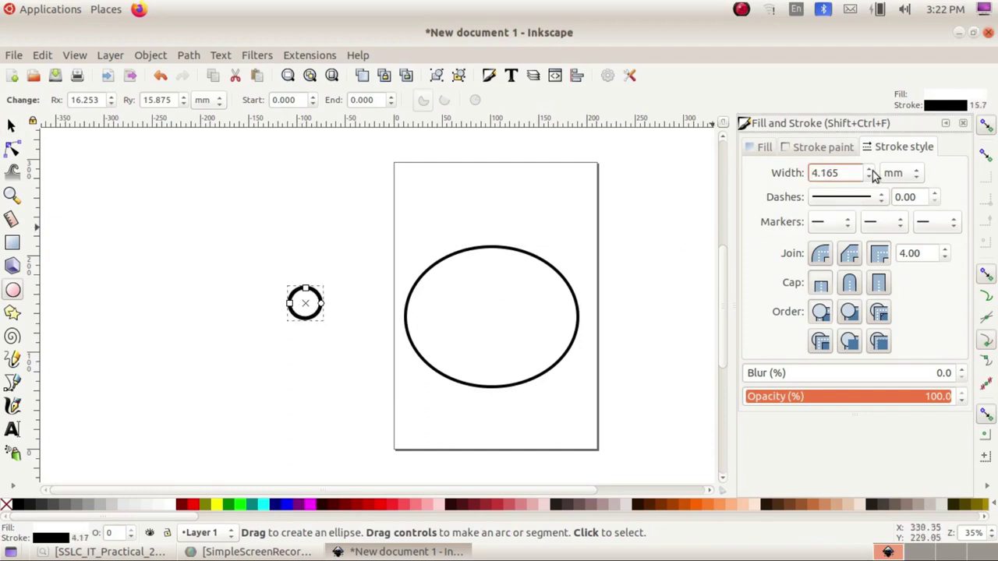
click(11, 127)
drag(297, 308, 447, 300)
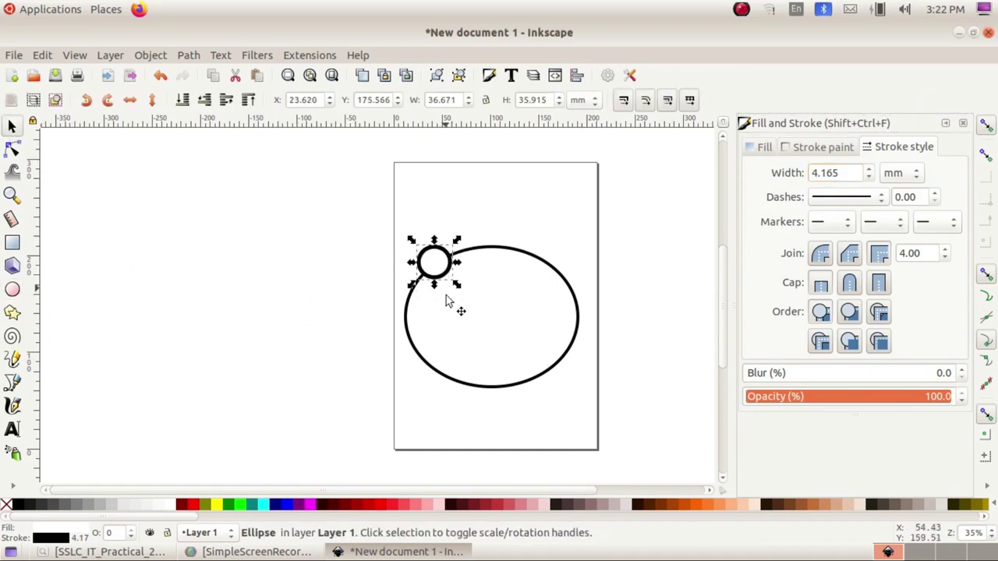
Compare with the panda sample and widen the ear circle to 44.230 mm.
click(109, 552)
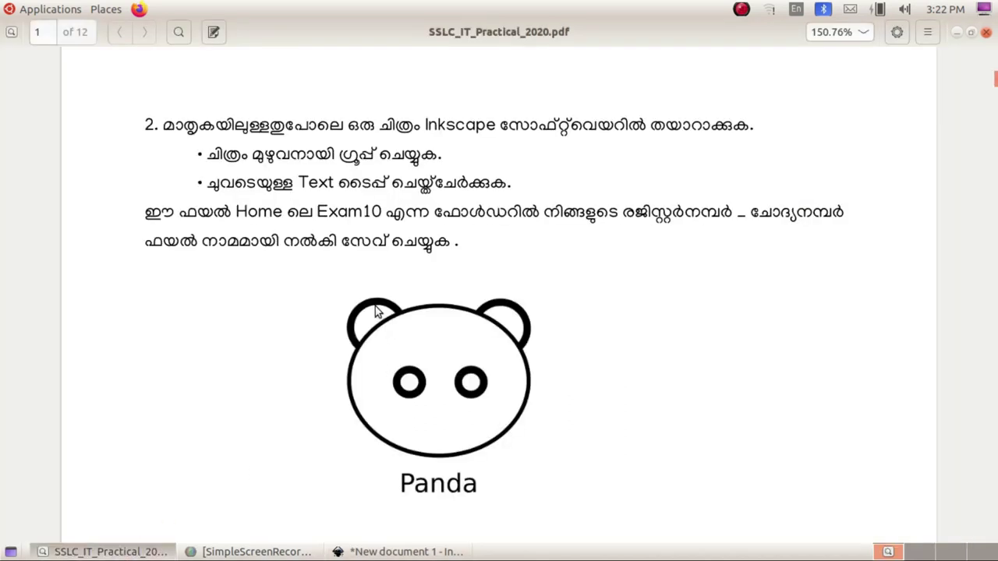
key(alt+Tab)
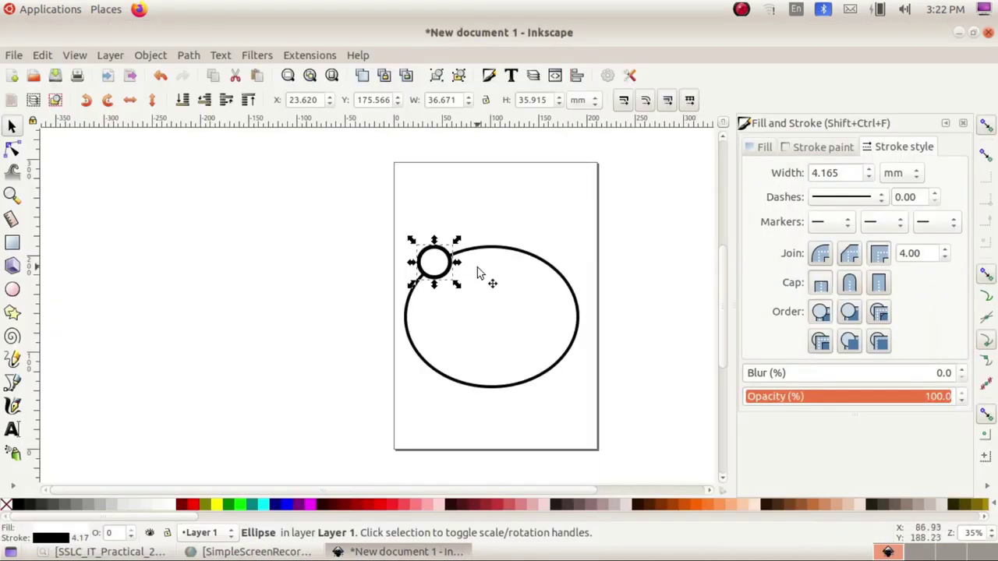
drag(458, 263, 473, 265)
click(478, 266)
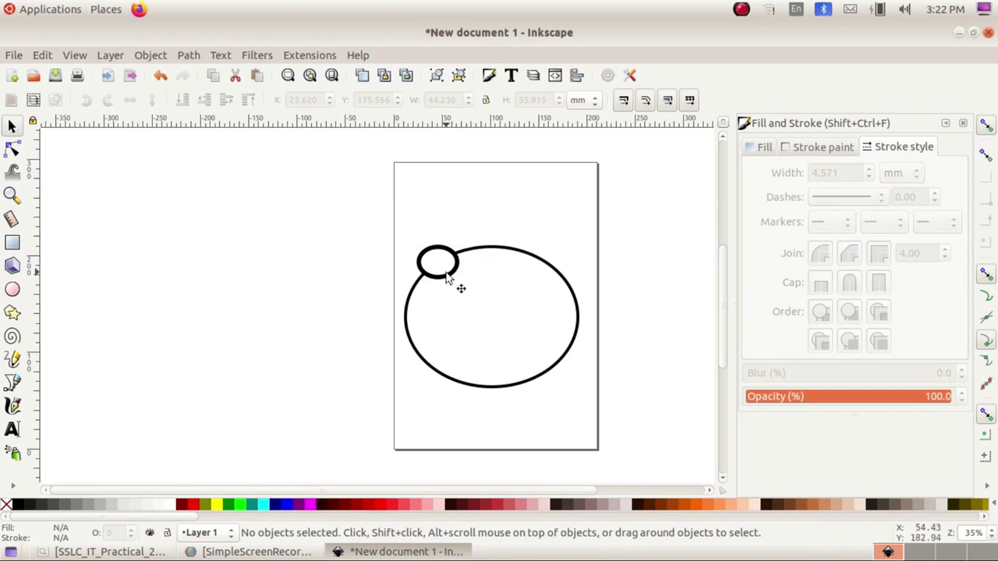
Send the ear behind the head and move it to the head's upper-left edge.
click(446, 275)
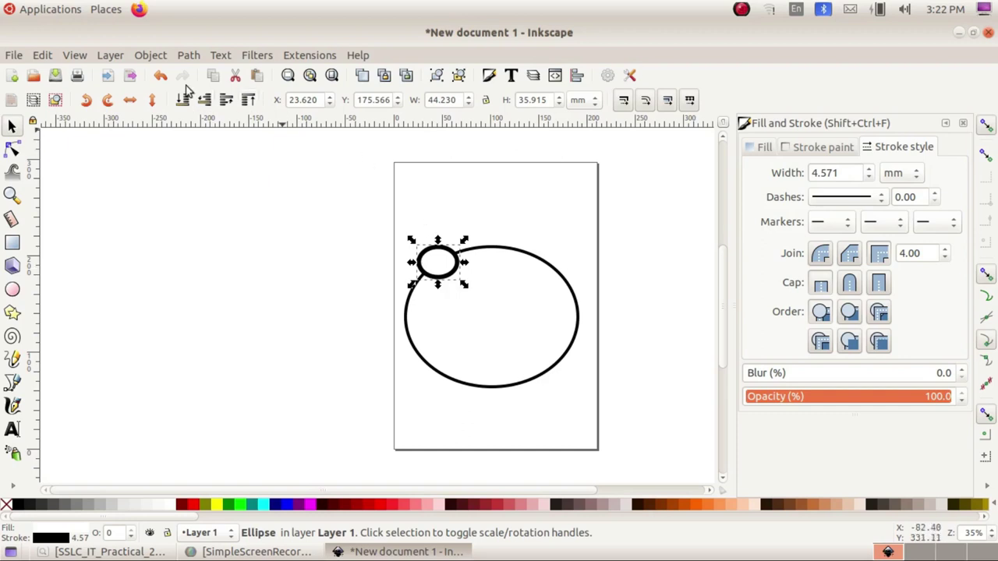
click(152, 56)
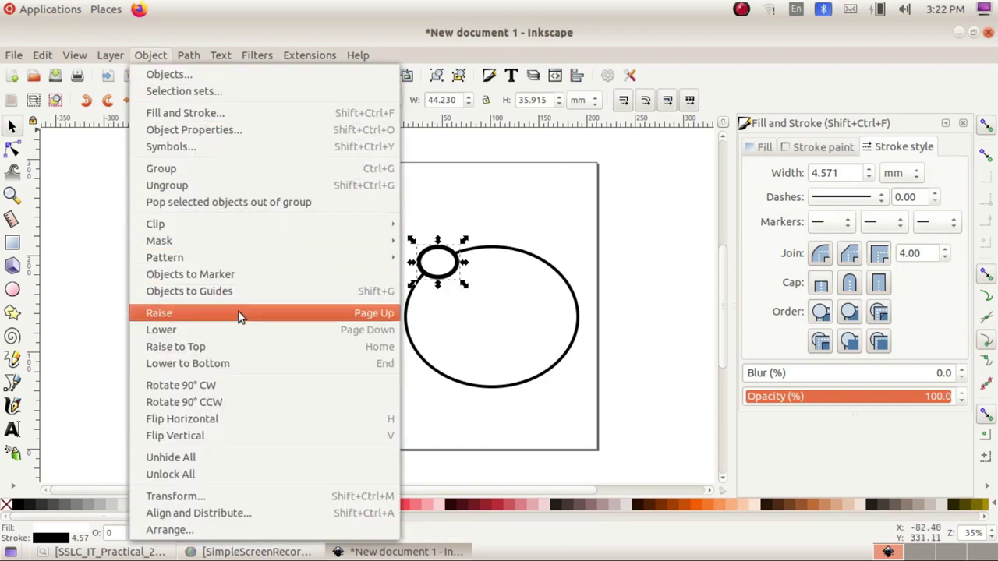
click(254, 331)
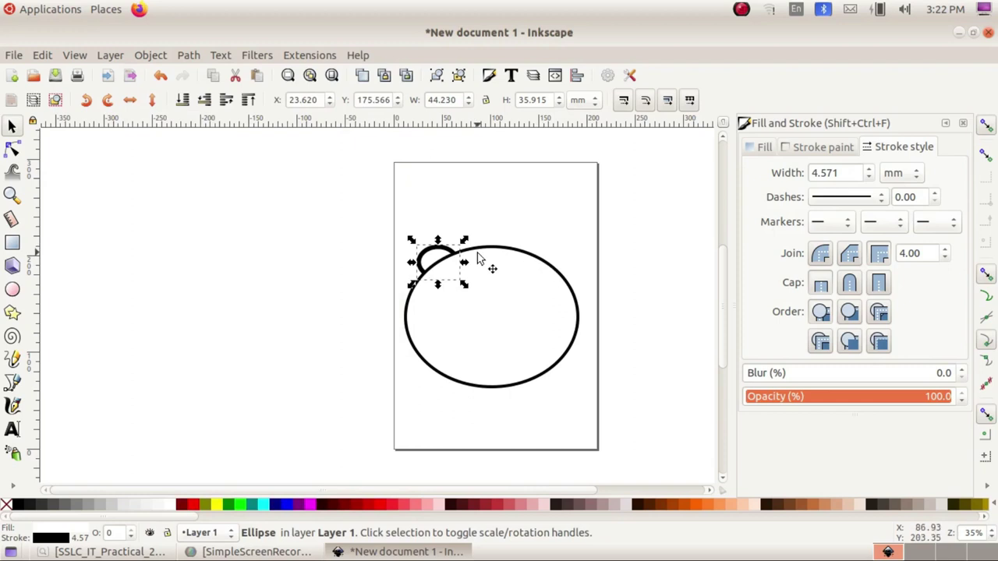
drag(440, 256, 428, 238)
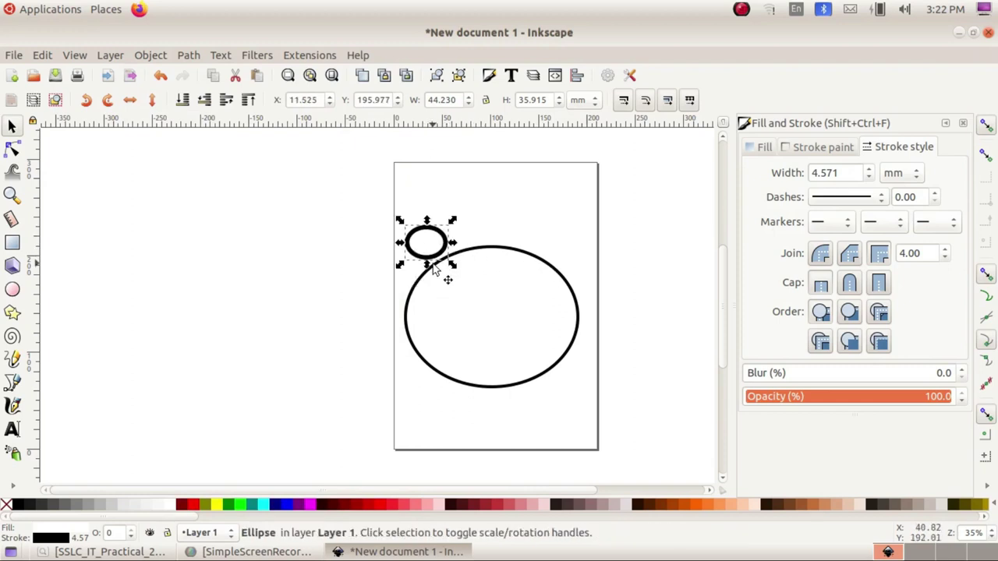
Duplicate the ear, place the copy at the head's upper right, and adjust both ears.
click(43, 56)
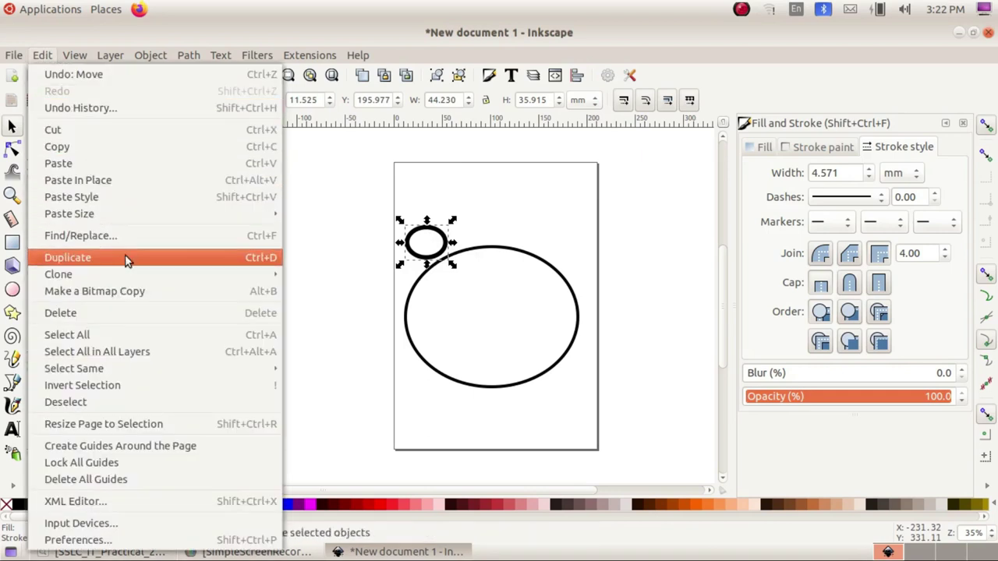
click(72, 258)
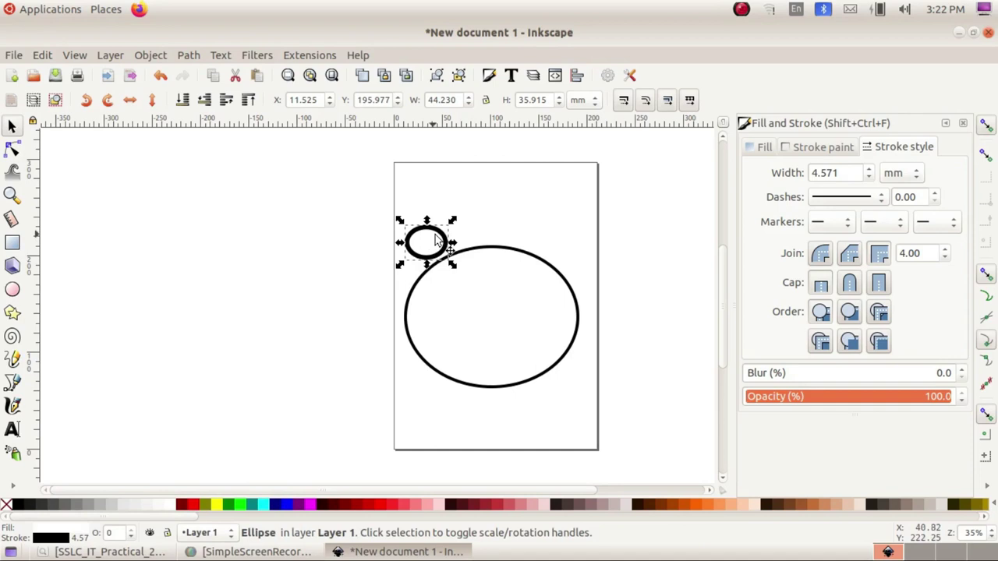
drag(433, 245, 550, 246)
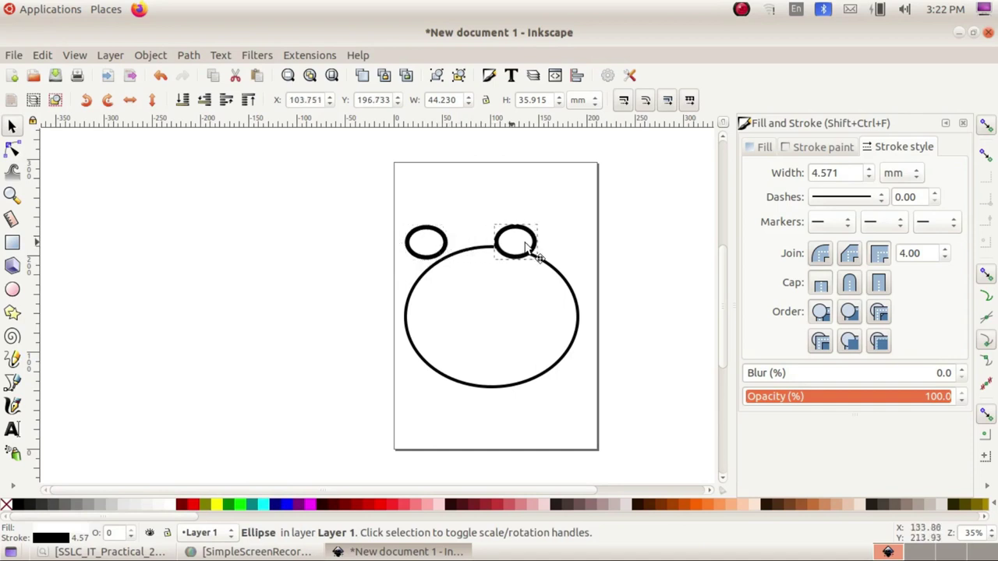
drag(428, 249, 442, 260)
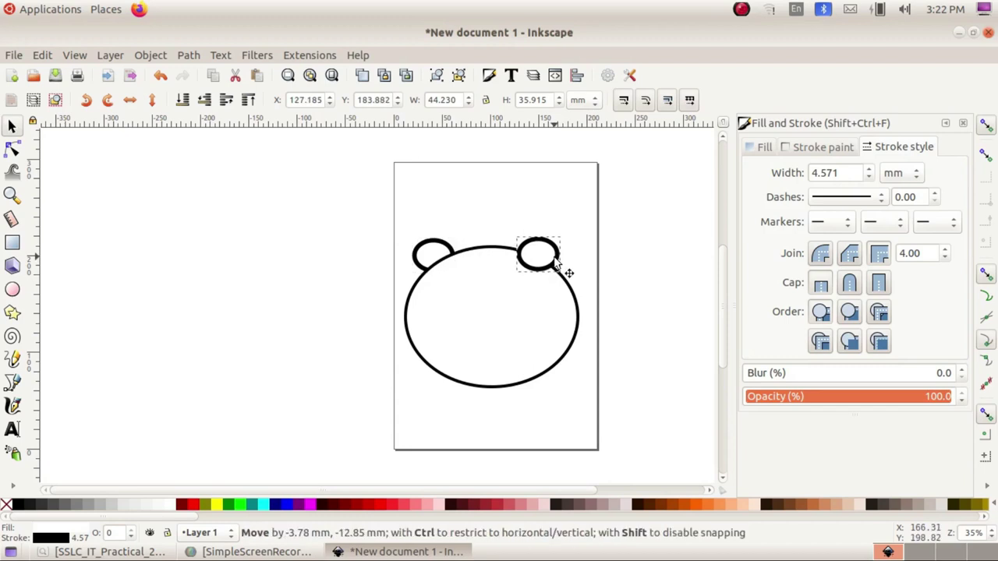
drag(561, 248, 546, 265)
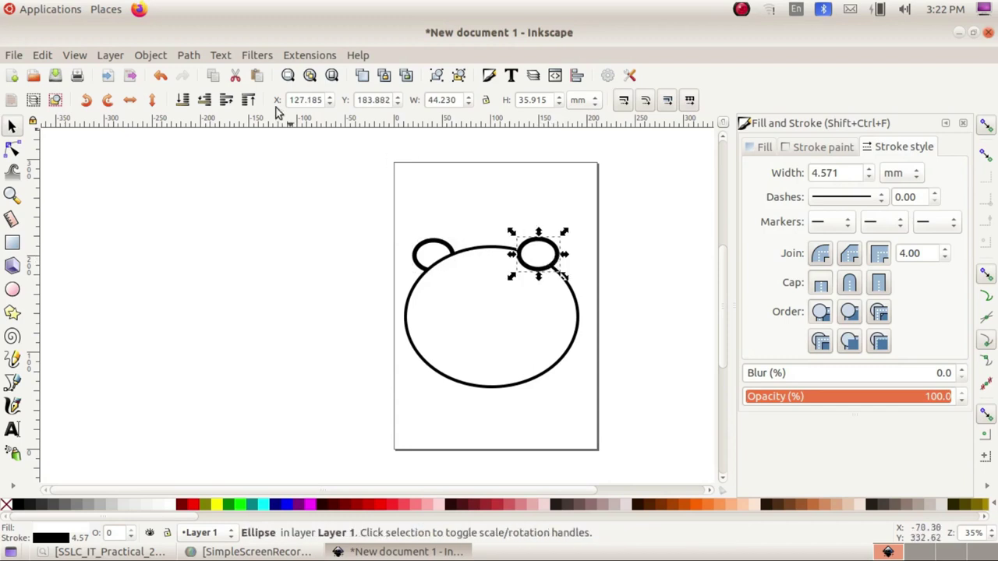
Send the right ear behind the head and select the head ellipse.
click(151, 55)
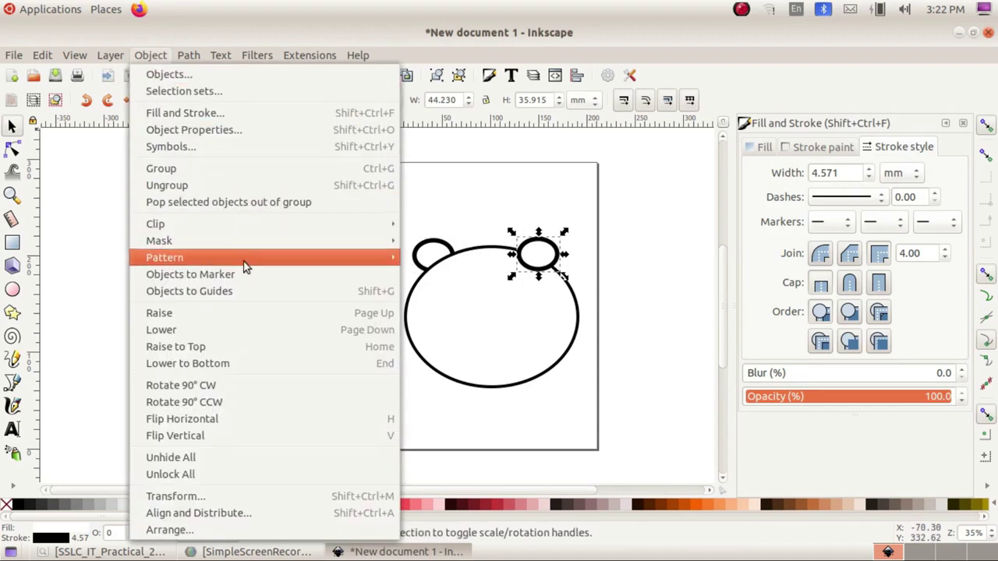
click(272, 330)
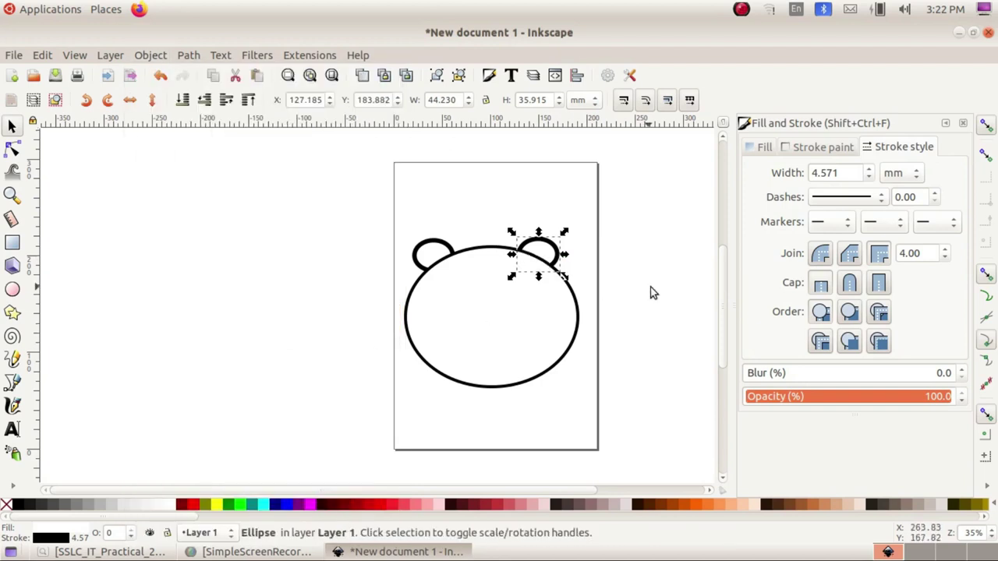
click(534, 330)
click(537, 373)
Shrink the head to about 147.452 × 117.214 mm, centre it between the ears, and compare with the sample.
drag(584, 393, 553, 363)
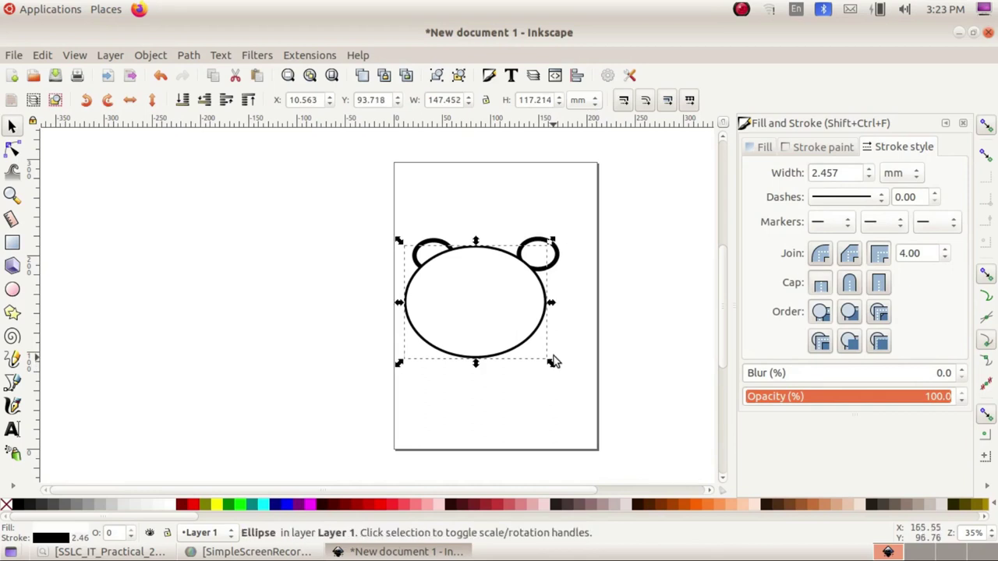
drag(523, 292, 528, 289)
click(667, 406)
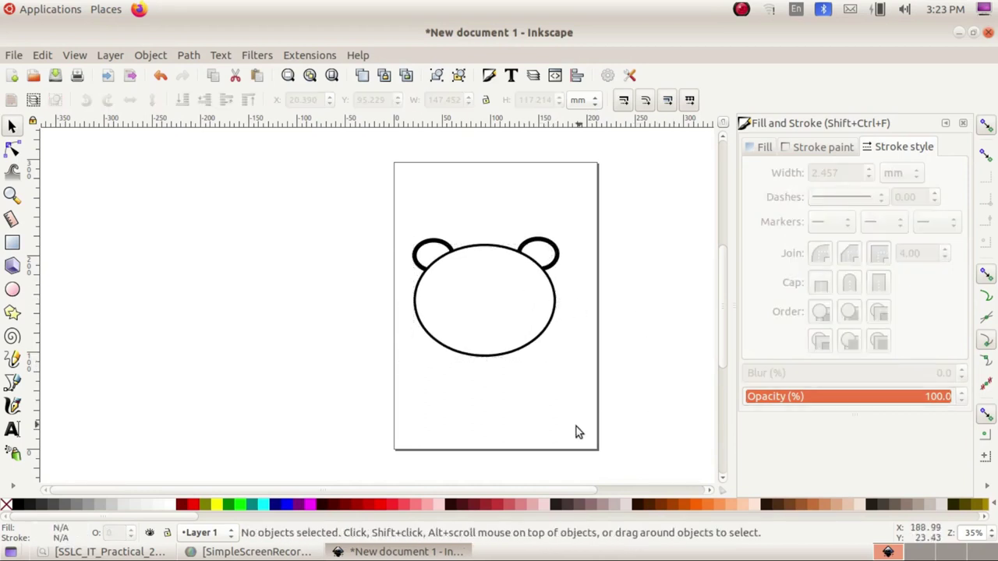
click(109, 552)
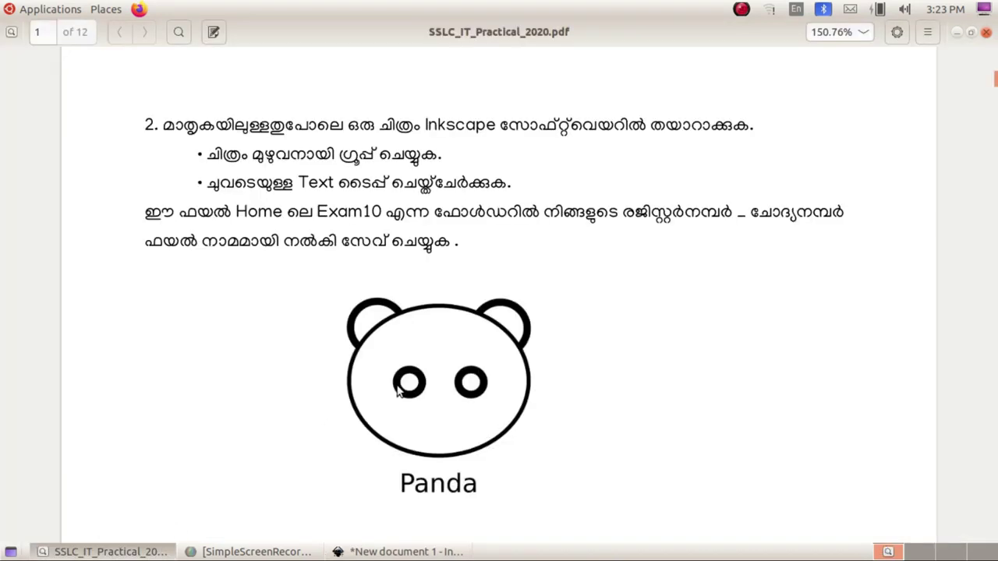
click(109, 552)
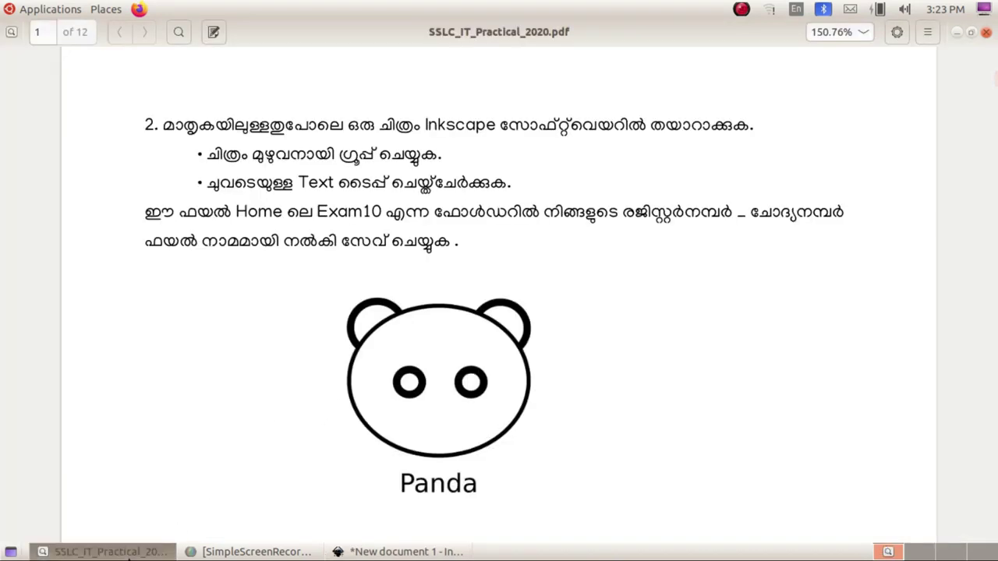
Draw a small eye circle (about 21.596 × 23.108 mm) and move it into the face's left side.
click(12, 289)
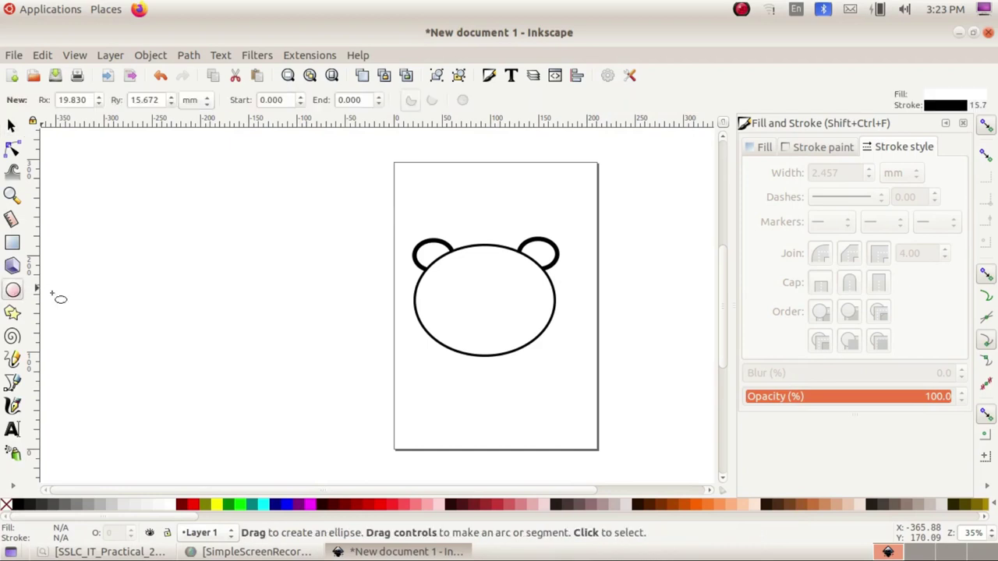
drag(301, 266, 322, 287)
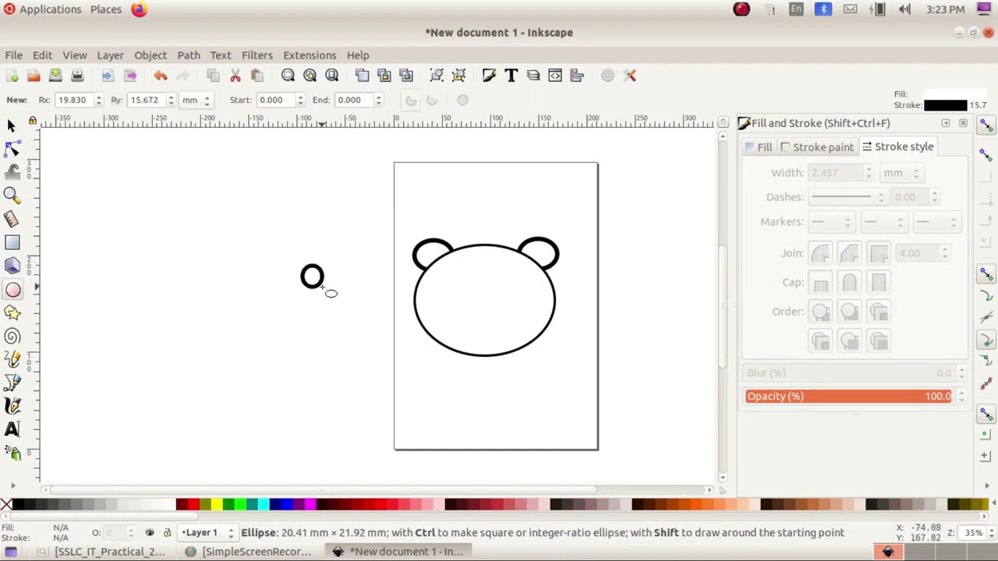
click(12, 125)
drag(312, 280, 472, 313)
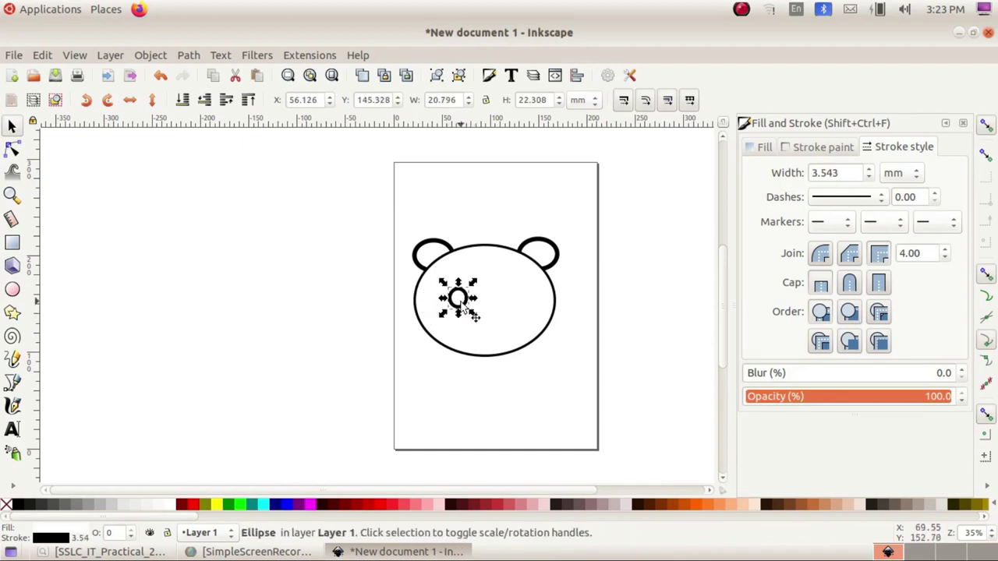
Thicken the eye outline to 4.343 mm and nudge the eye into position.
click(868, 169)
click(869, 169)
click(868, 169)
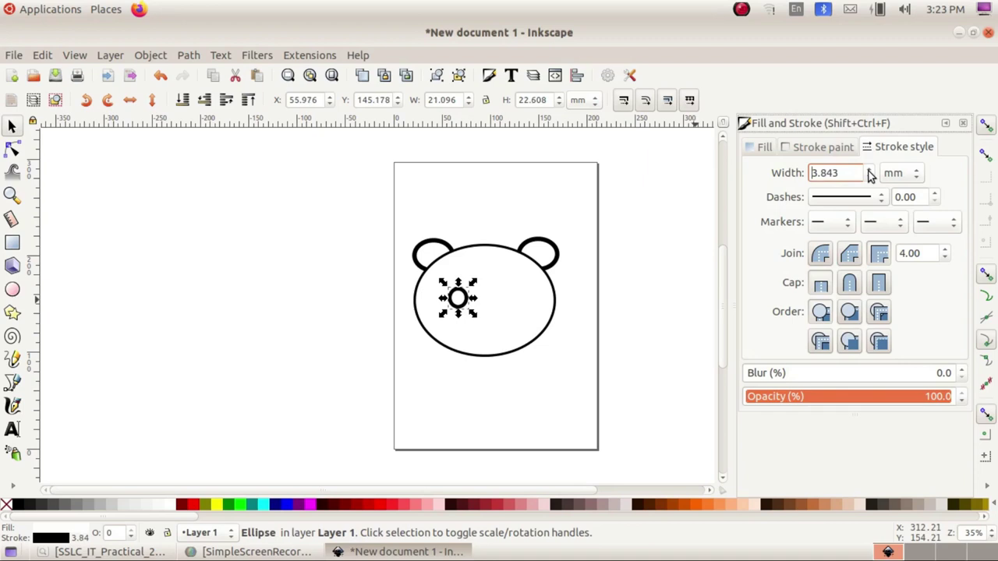
click(870, 170)
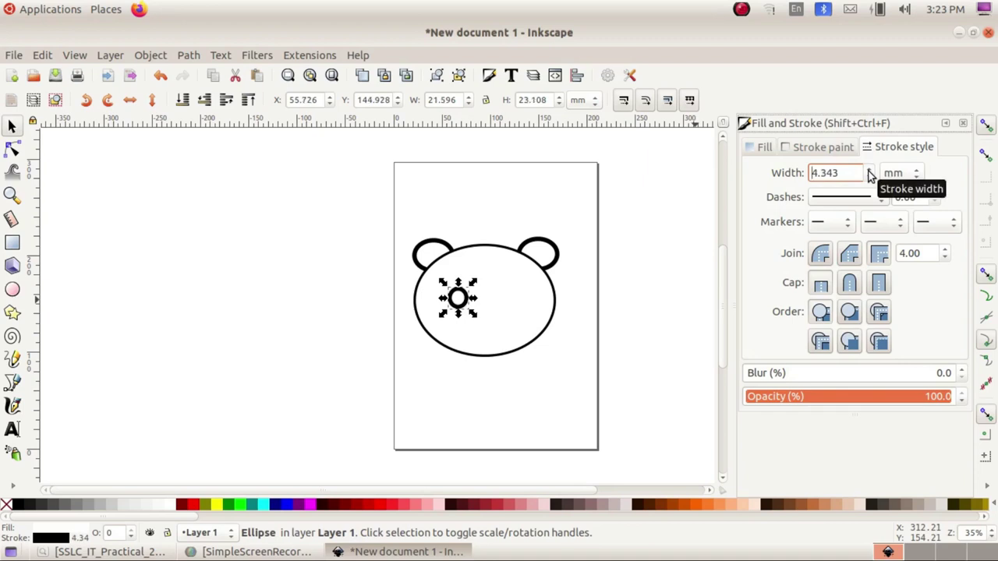
click(670, 322)
drag(452, 310, 454, 312)
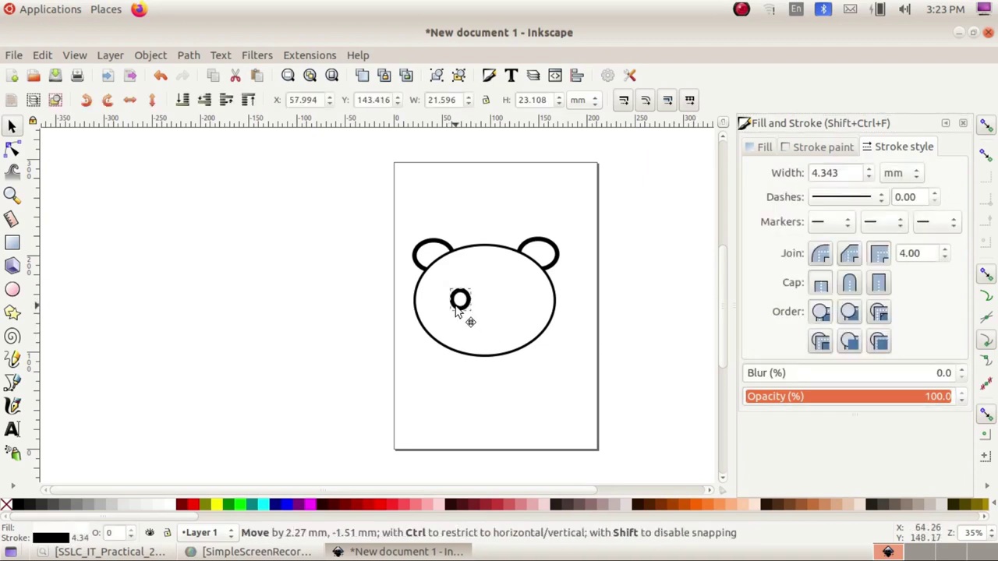
click(593, 301)
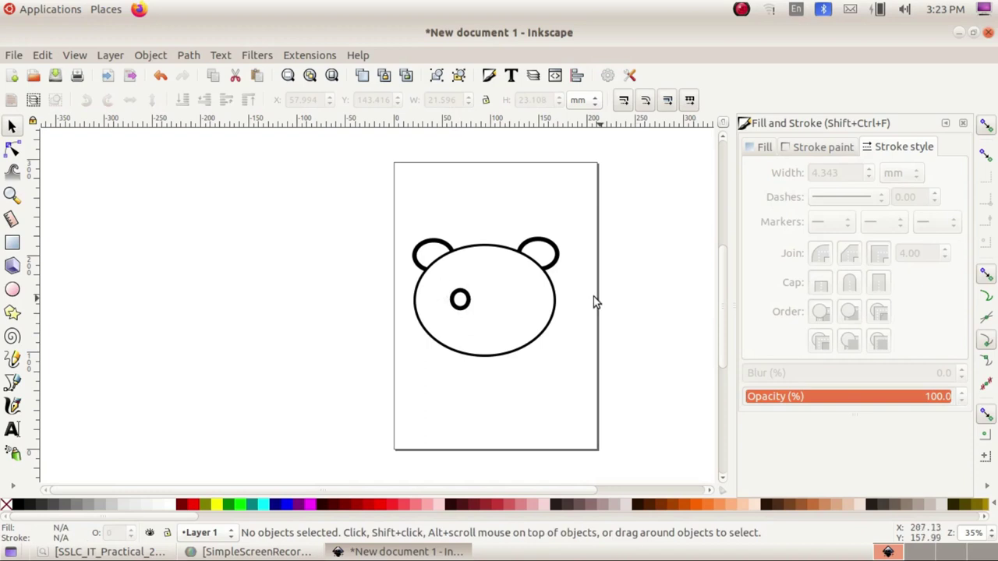
click(461, 312)
Duplicate the left eye ring and move the copy to the face's right half at X 108.642.
click(151, 55)
mouse_move(42, 55)
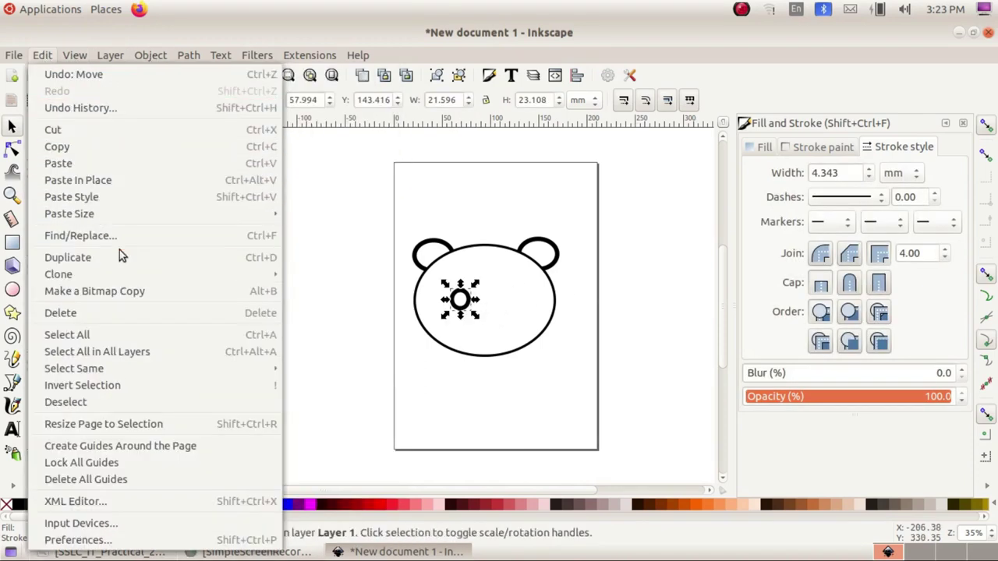
click(169, 255)
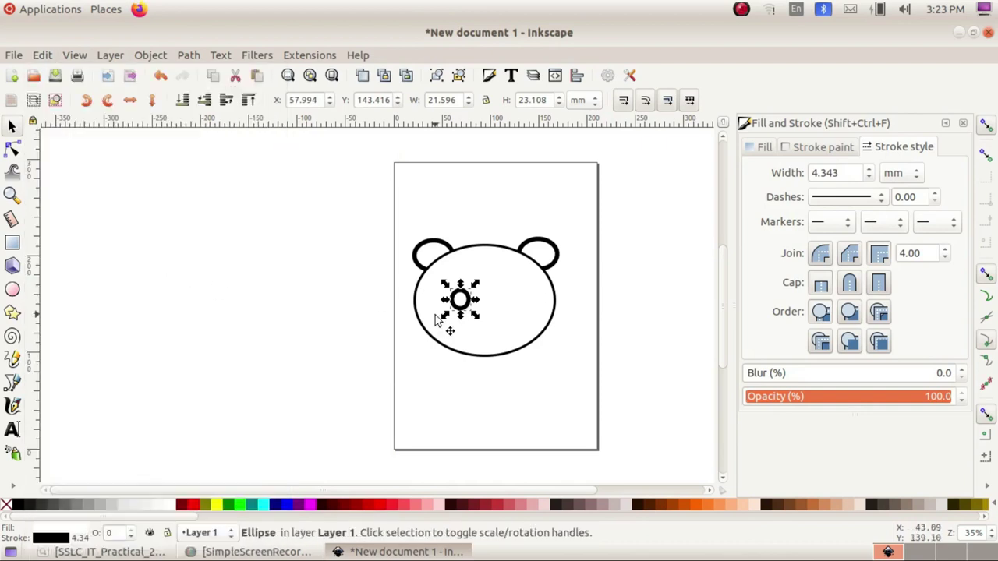
drag(500, 308, 515, 309)
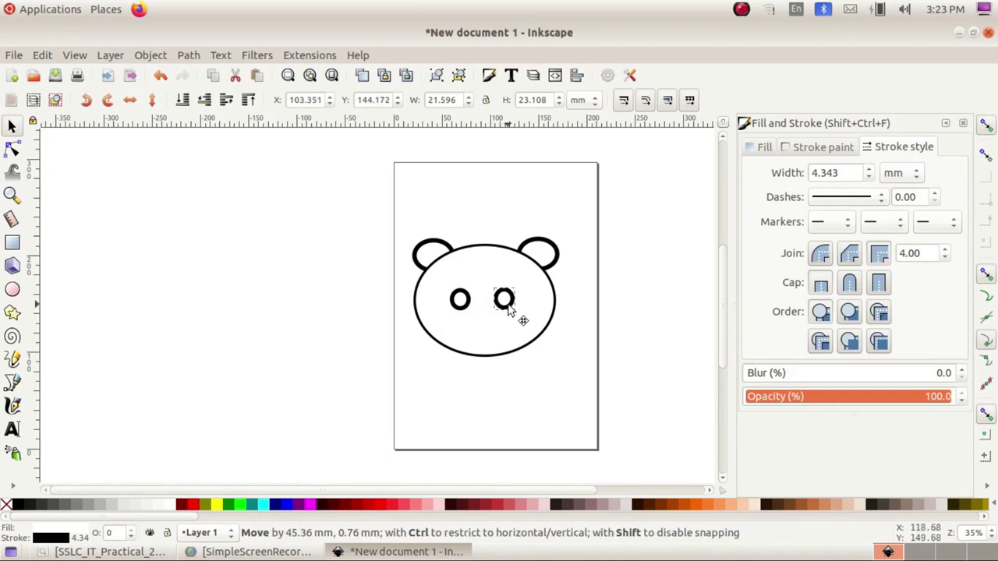
click(631, 309)
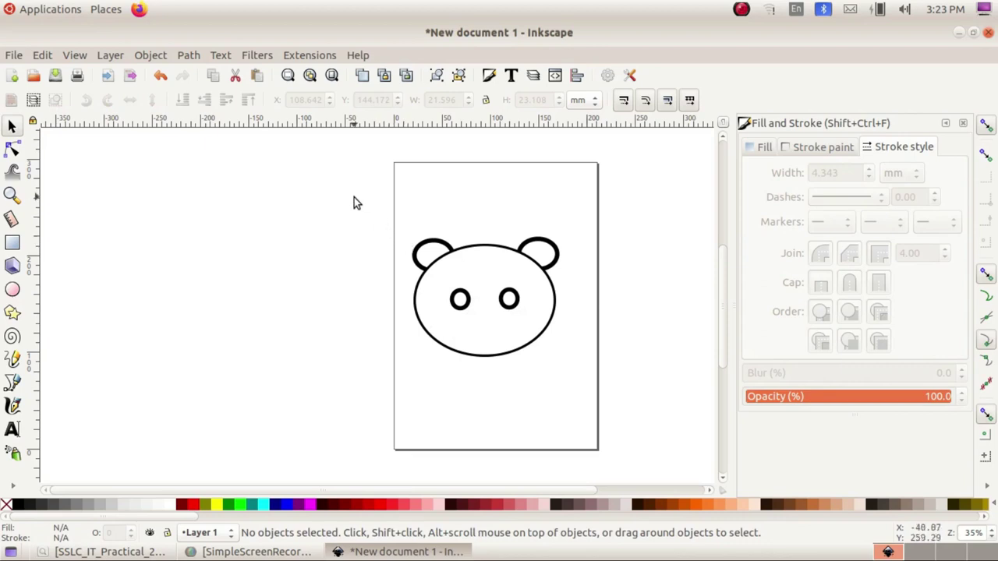
Group the panda's head, ears and both ring eyes into one object.
drag(345, 185, 643, 395)
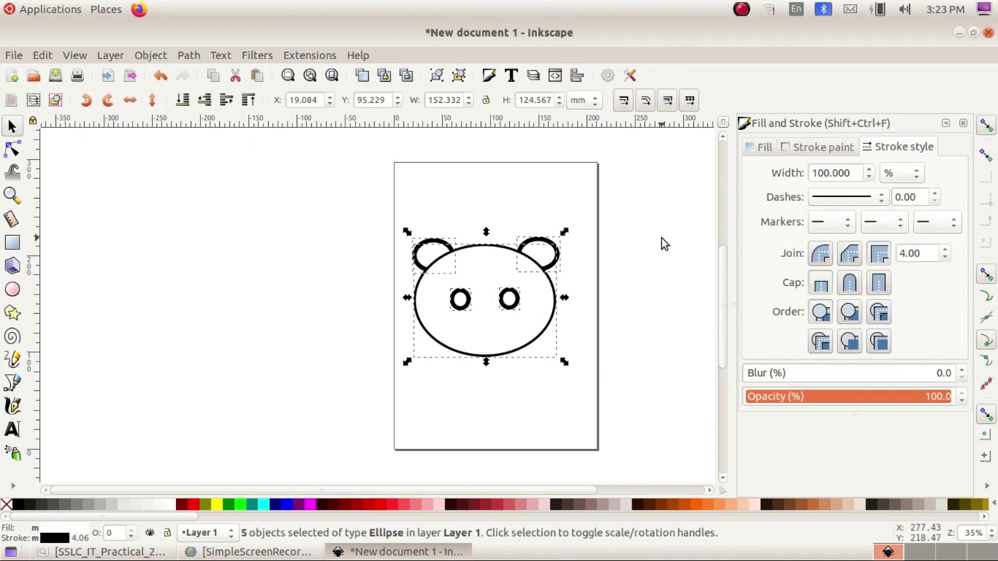
click(160, 58)
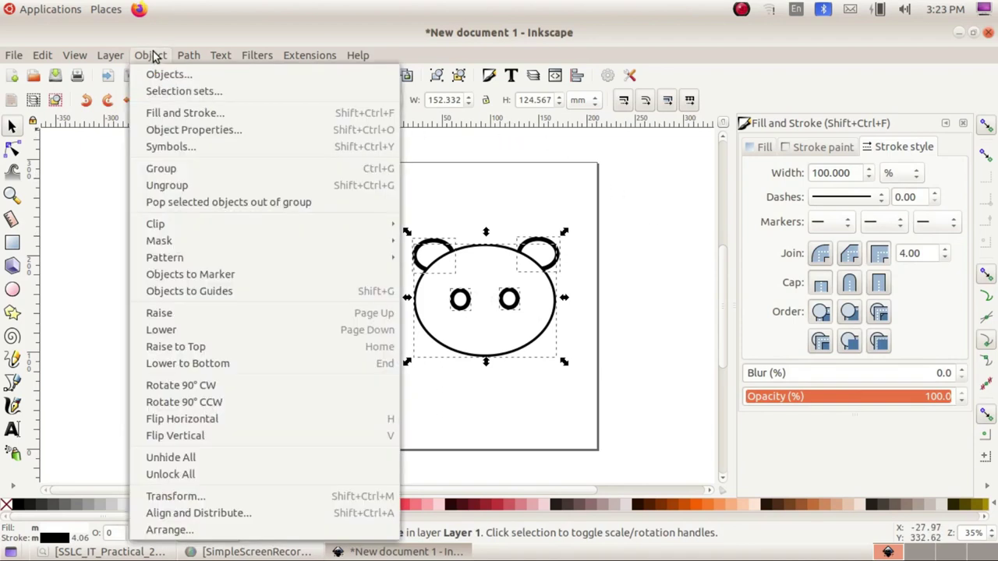
click(209, 168)
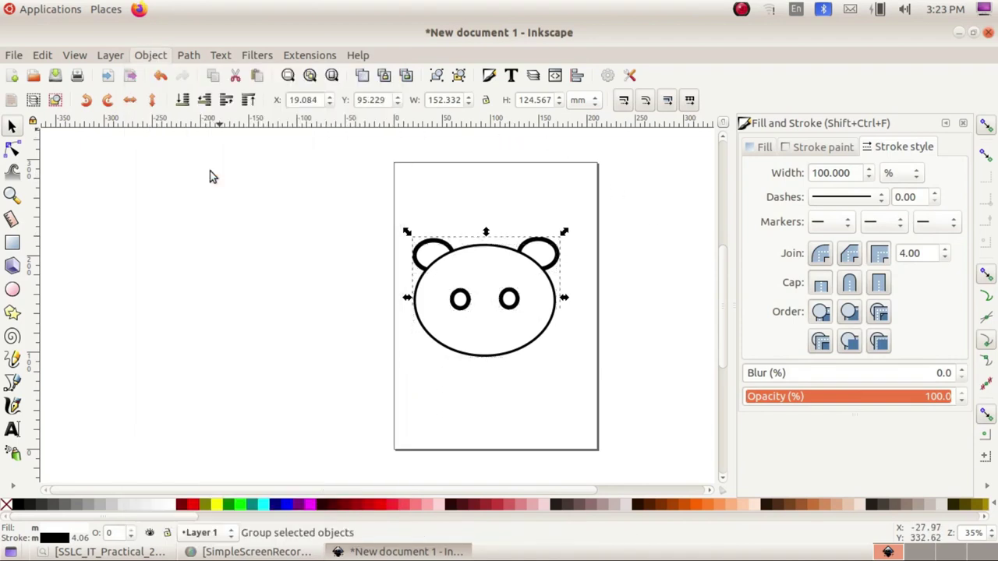
click(494, 336)
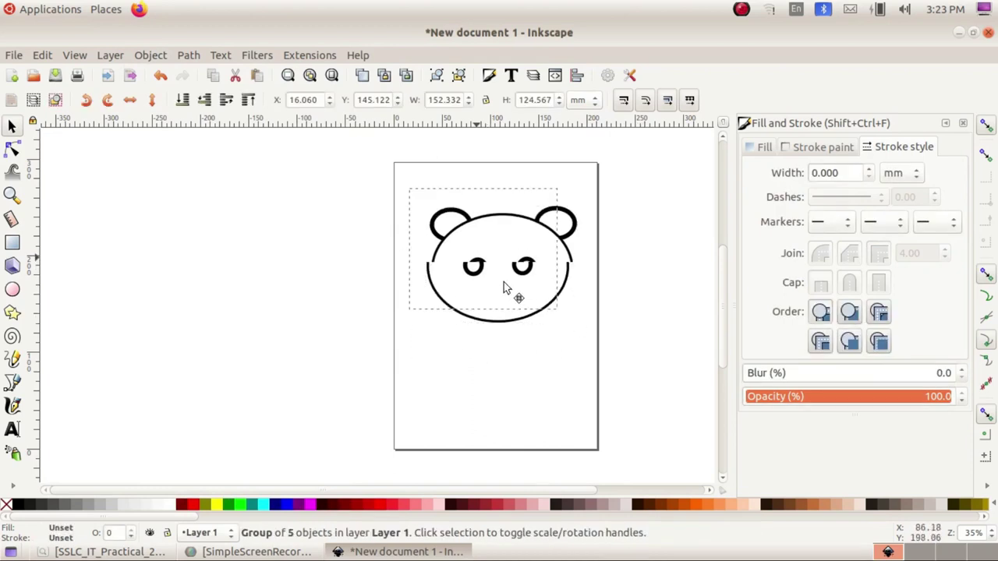
Move the panda group up and enlarge it to about 170.5 × 135.8 mm, then view the exam PDF.
drag(494, 337, 495, 305)
drag(565, 331, 582, 341)
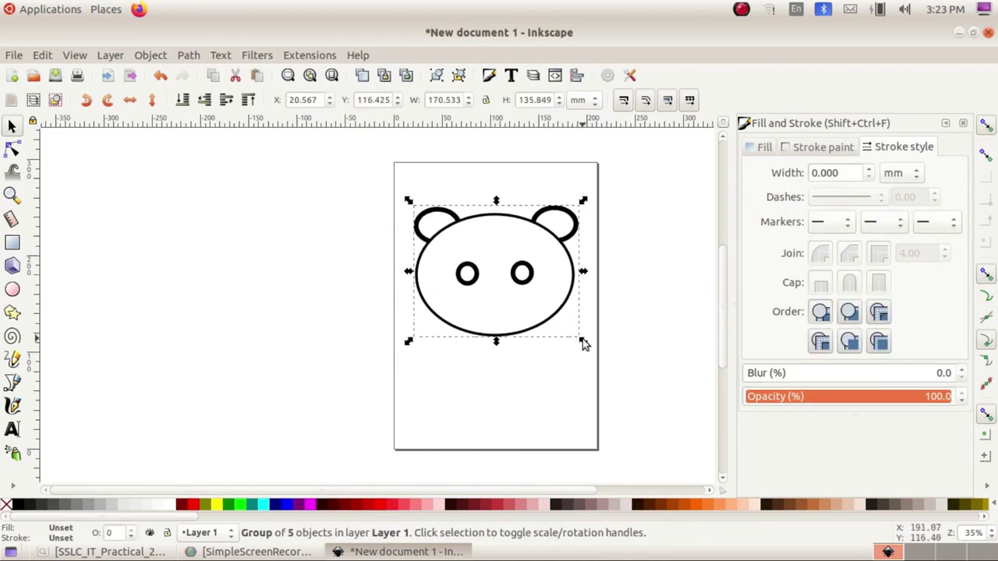
click(540, 333)
click(517, 305)
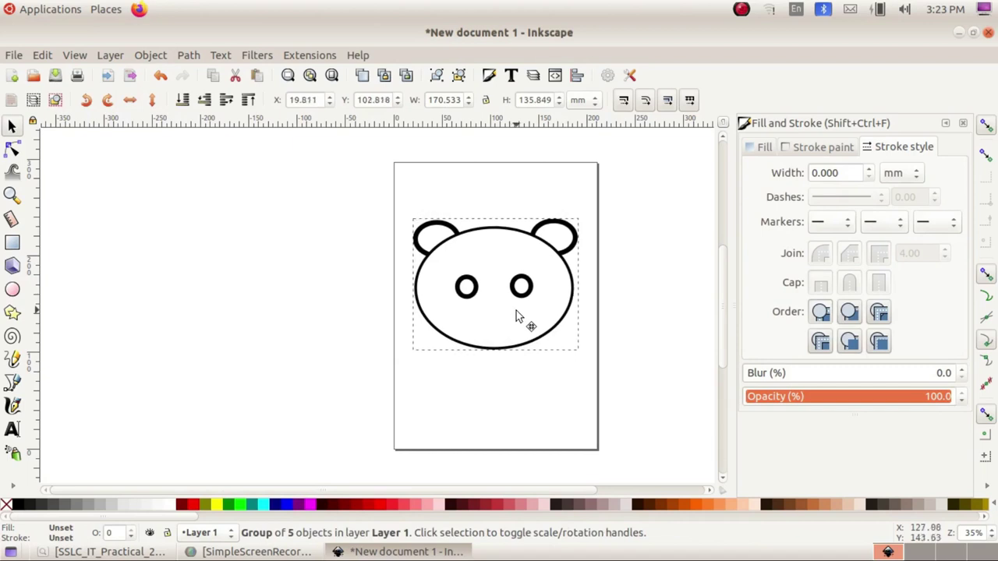
click(462, 480)
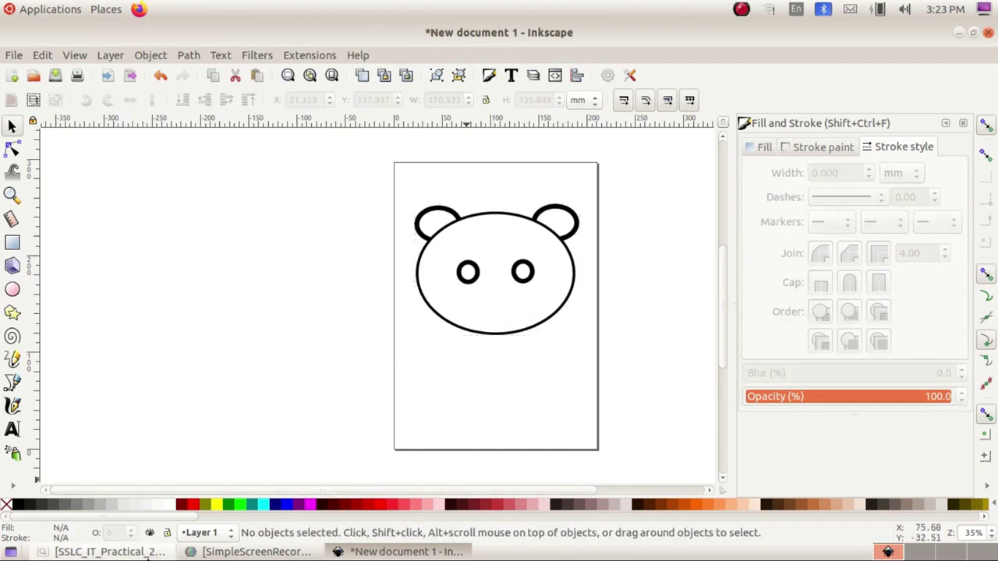
click(109, 551)
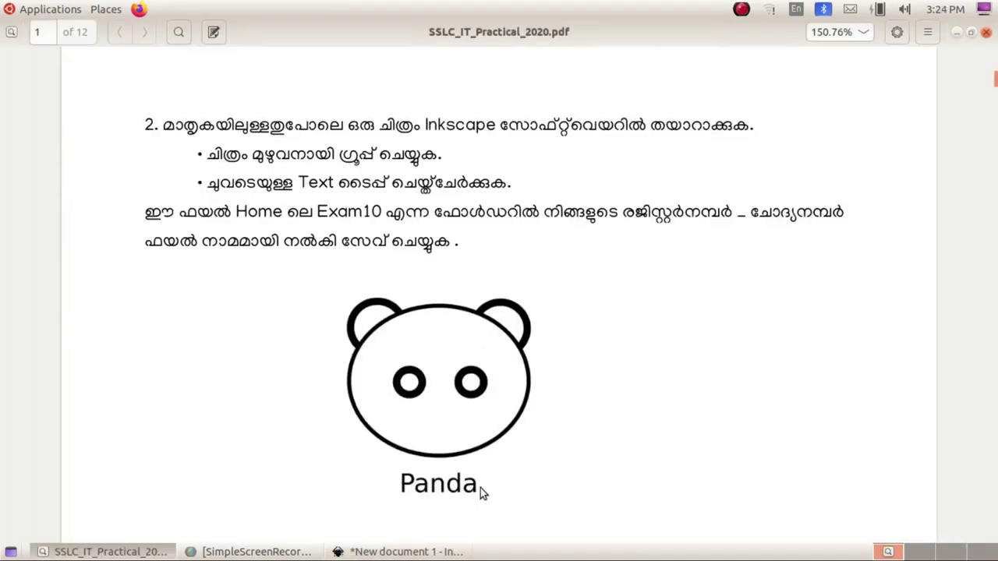
Back in Inkscape, add a 'Panda' text label just below the panda face.
click(109, 551)
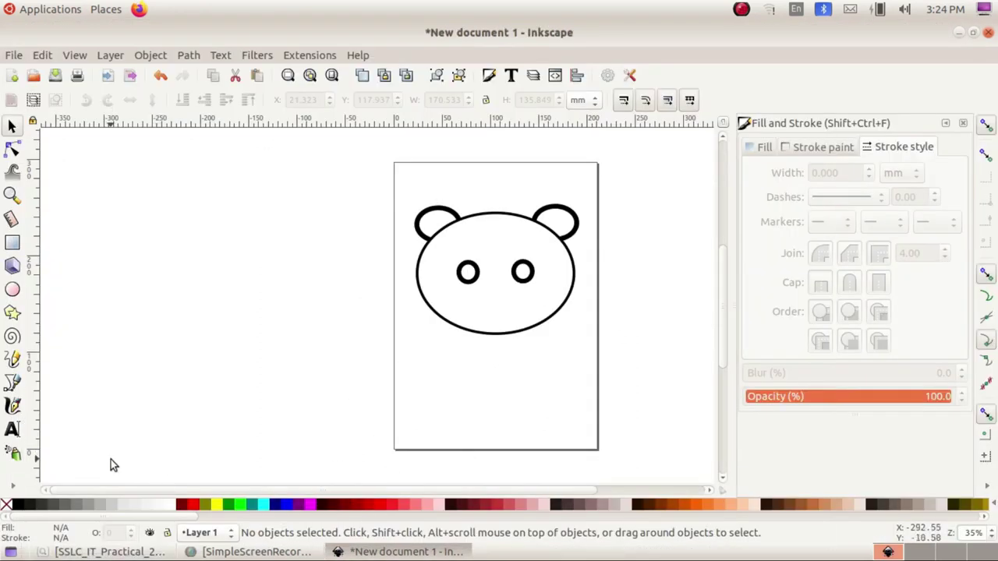
click(12, 430)
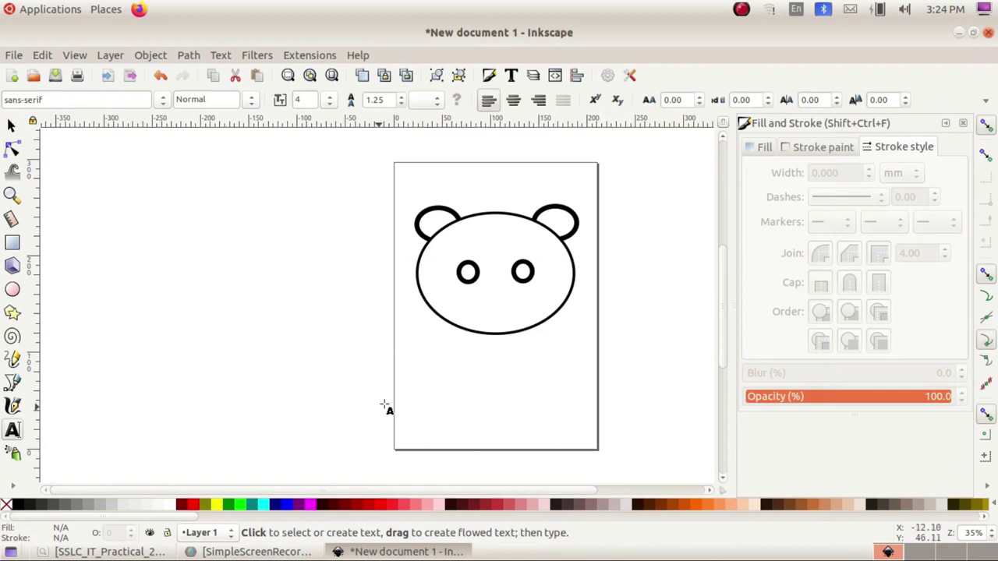
click(468, 360)
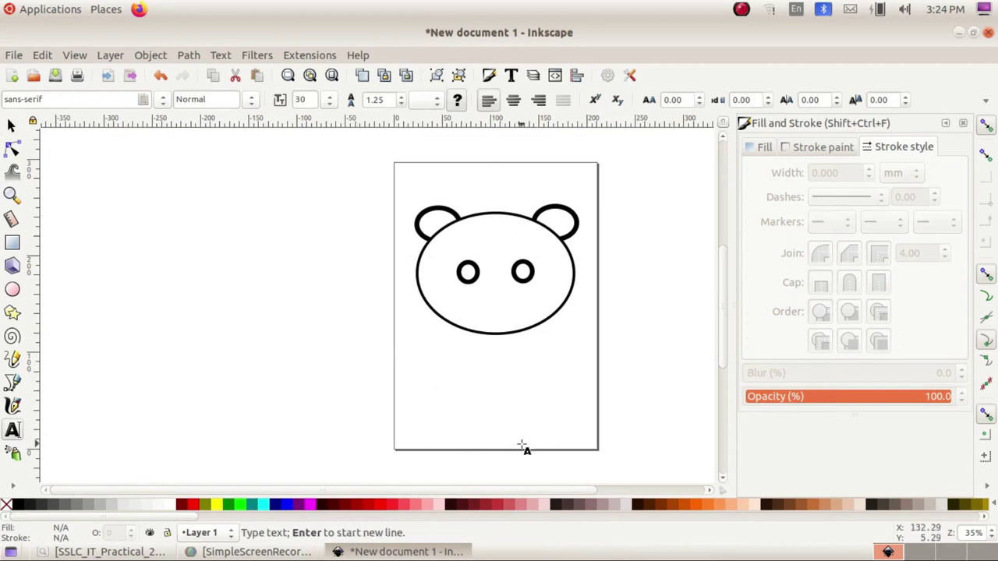
text(Panda)
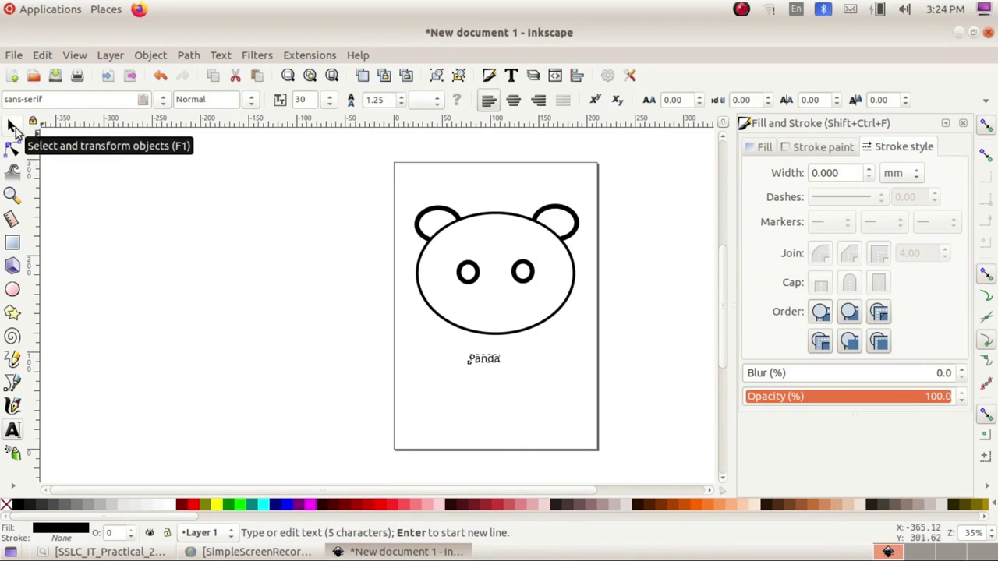
Scale up the Panda label, then bring the exam question PDF forward to compare.
click(15, 127)
drag(503, 371, 536, 380)
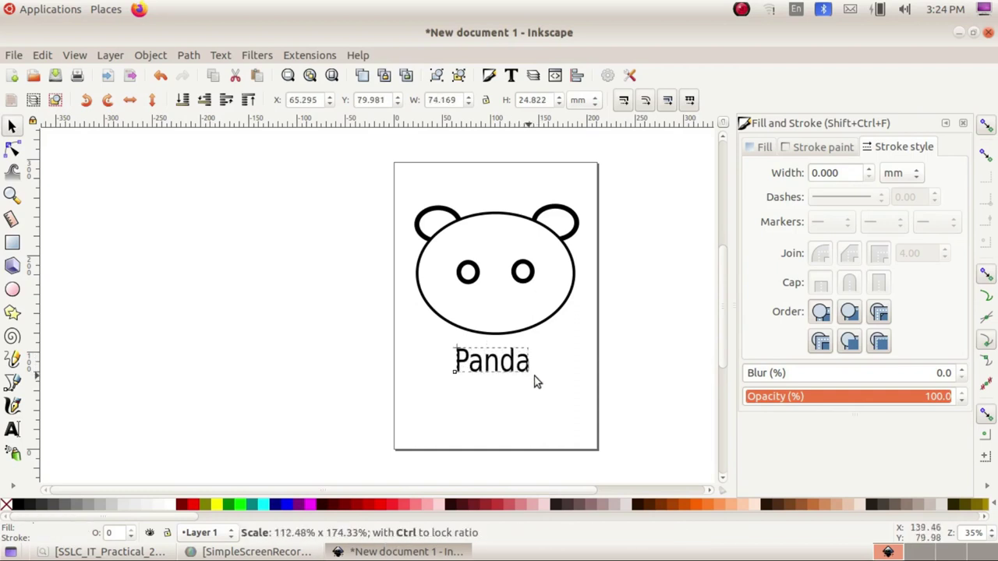
click(675, 361)
click(144, 551)
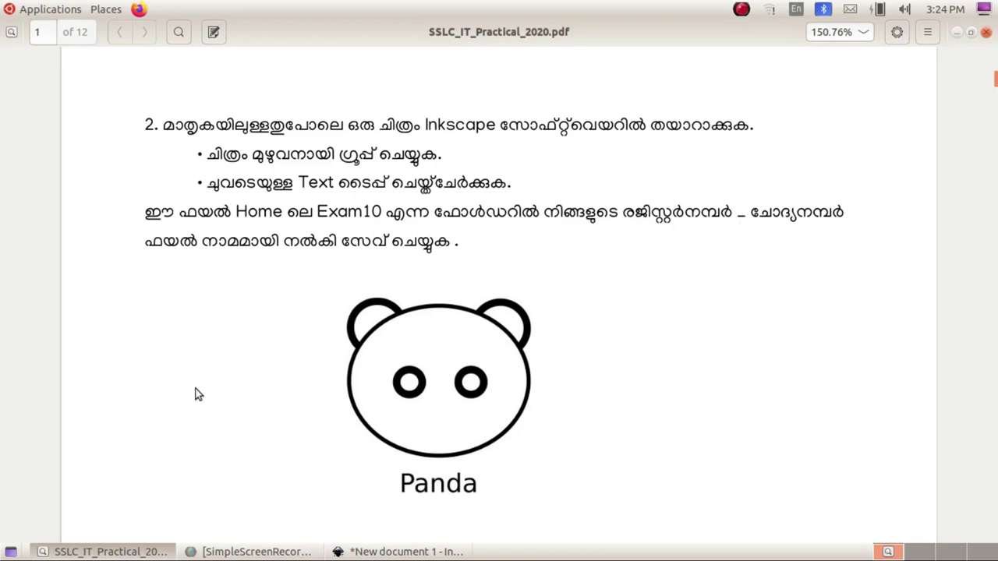
Return to Inkscape and open the Export PNG Image panel for the drawing area at 96 dpi.
click(113, 554)
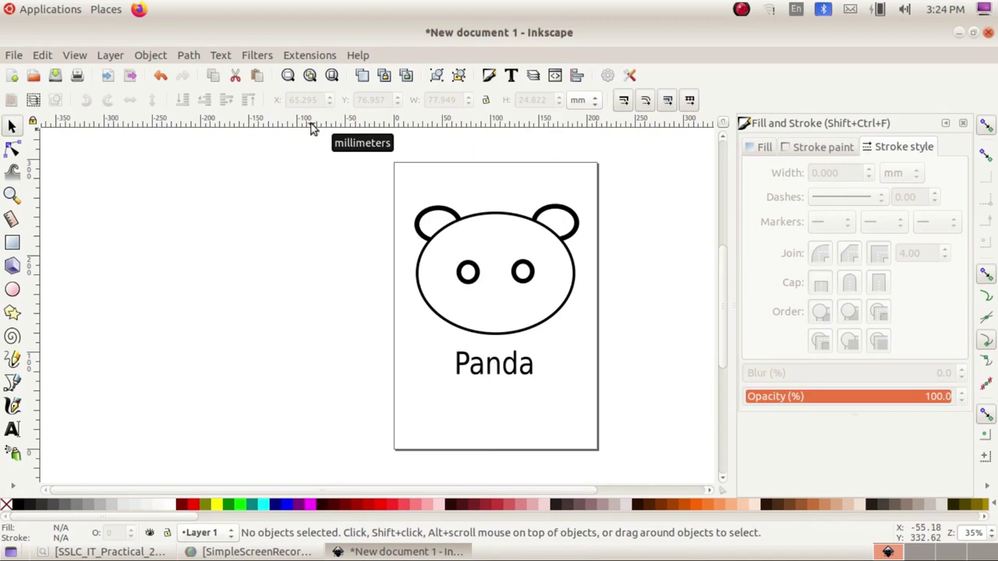
click(13, 54)
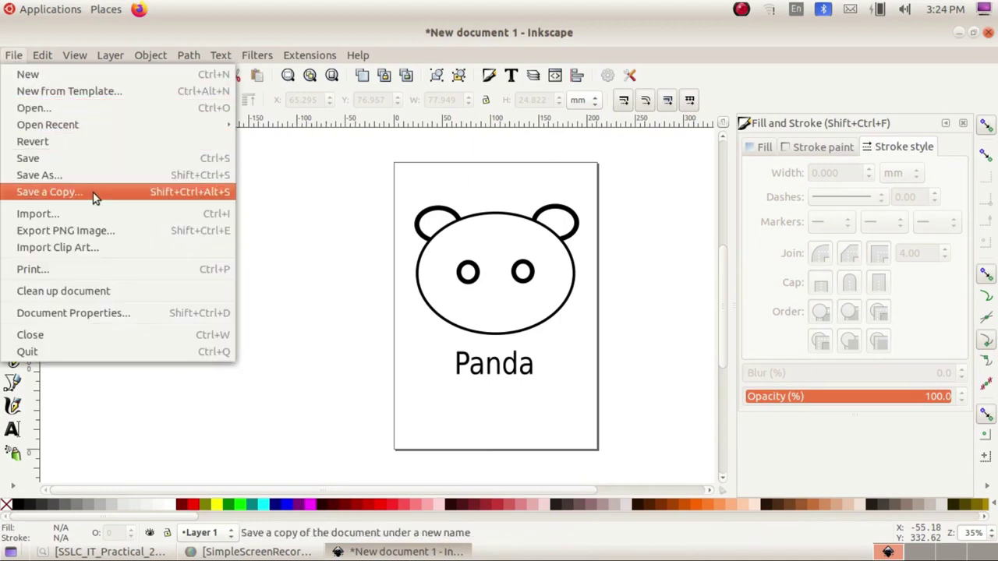
click(117, 229)
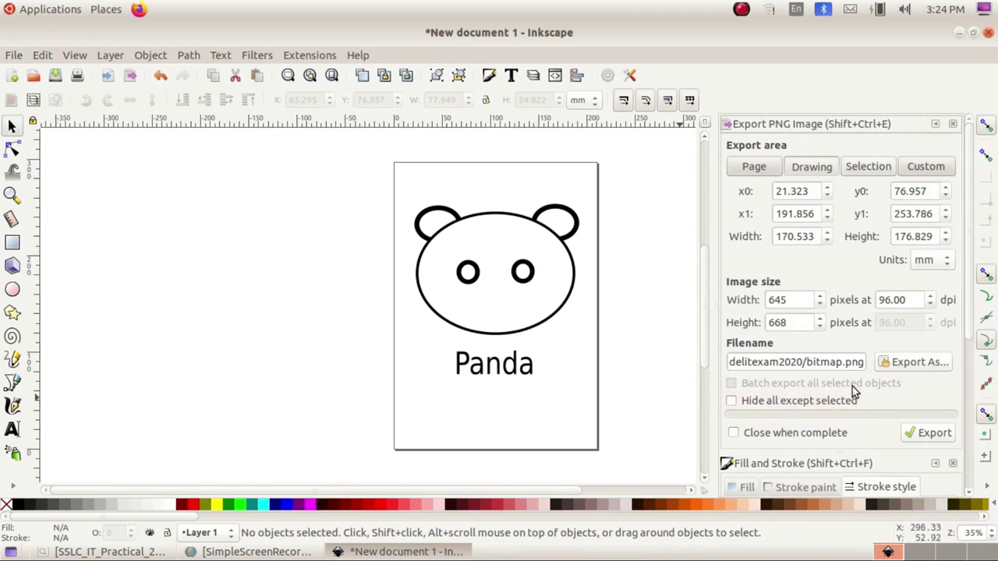
Export the drawing as a PNG into Exam10, named with the register number followed by _2.
click(910, 363)
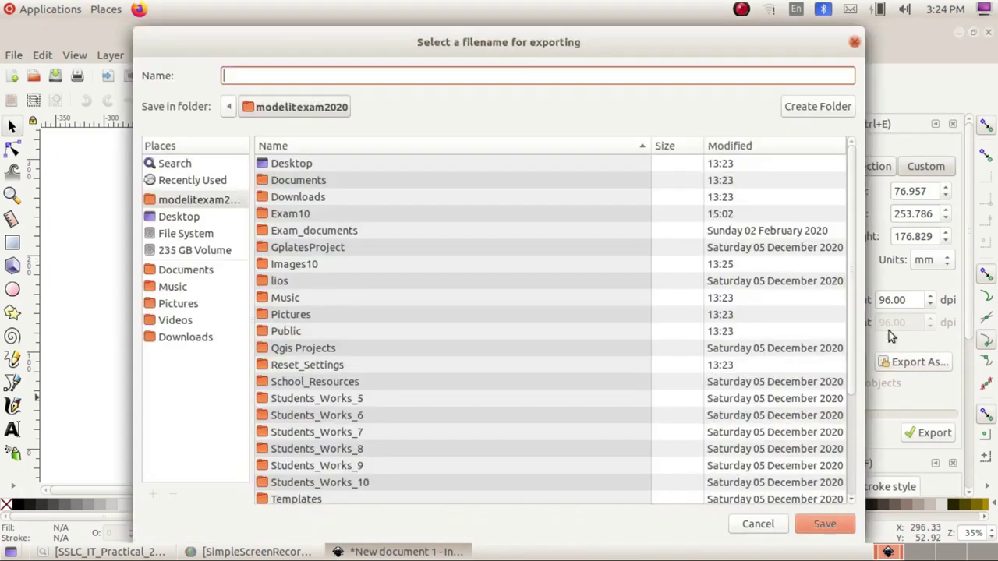
double_click(283, 214)
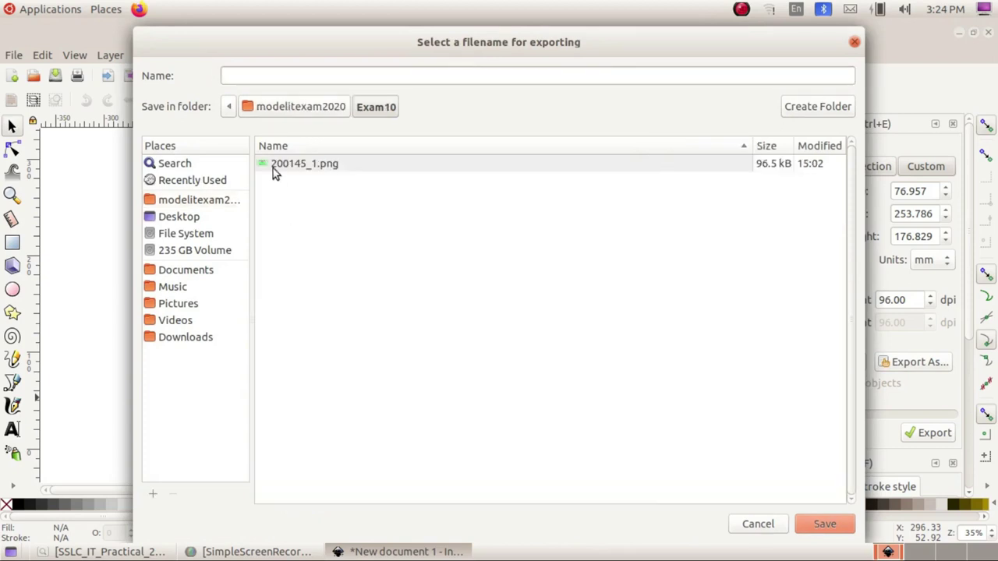
click(258, 76)
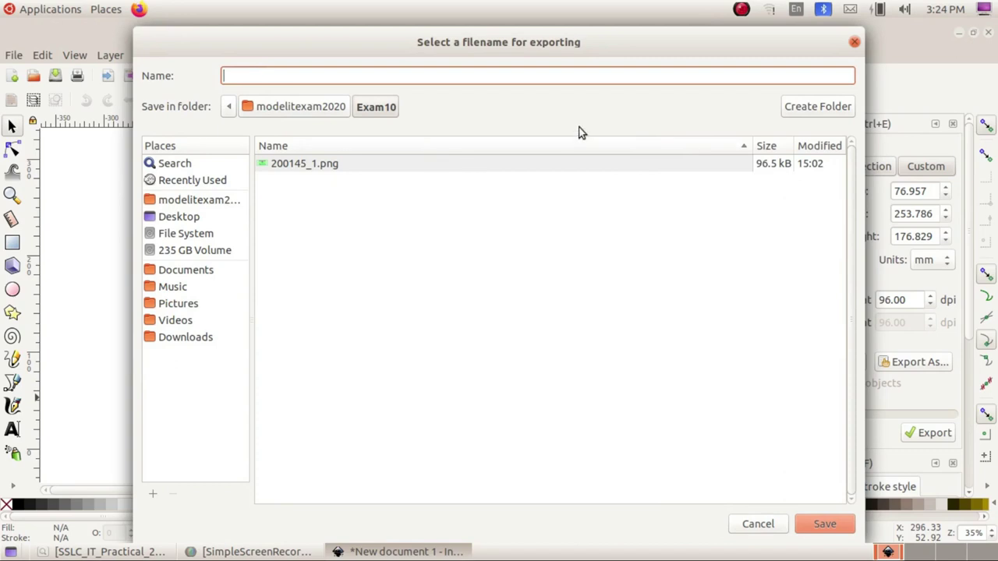
text(200145_)
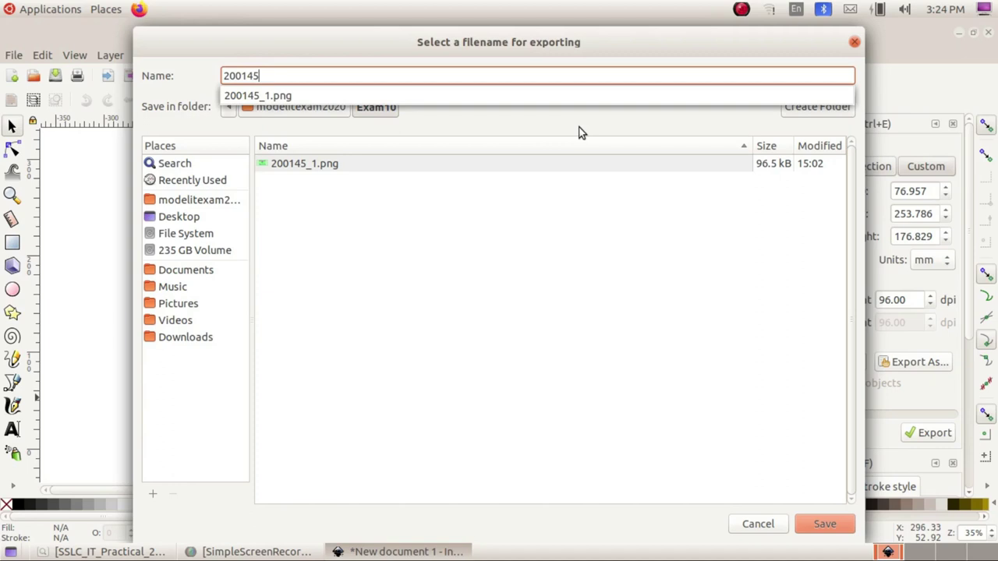
text(2)
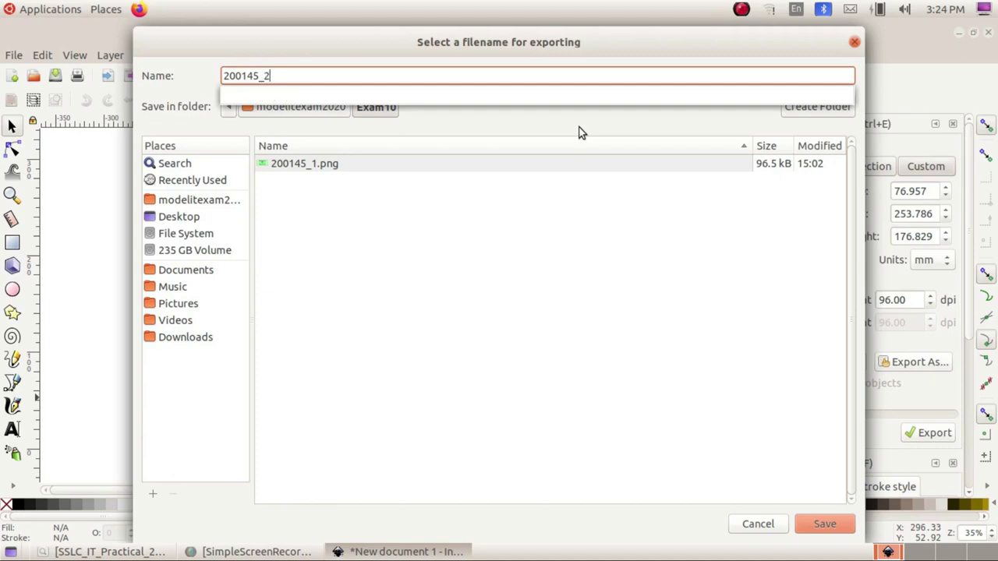
click(824, 525)
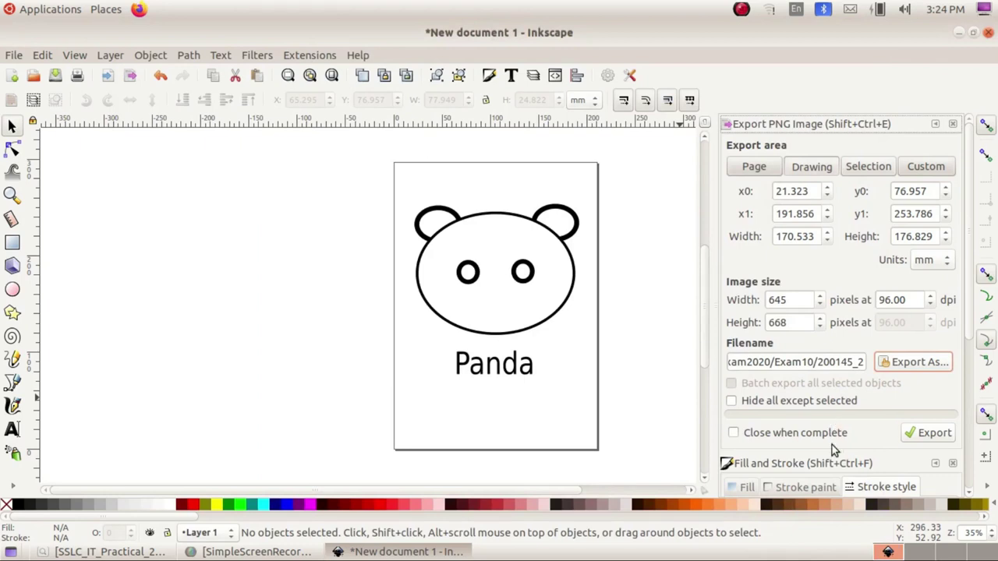
click(933, 434)
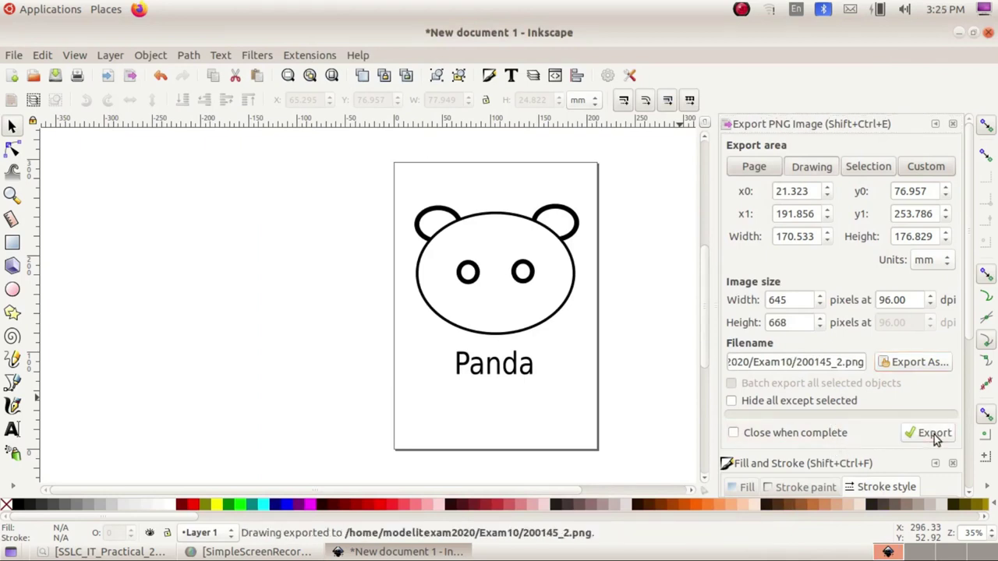
Check the exported 645 × 668 panda PNG by opening it from the Exam10 folder in Files.
click(953, 32)
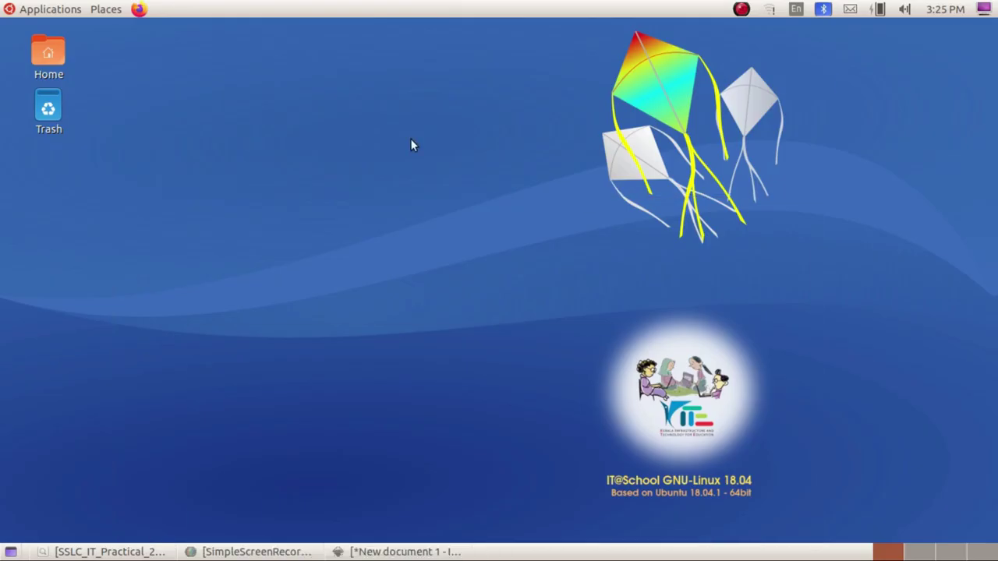
key(Return)
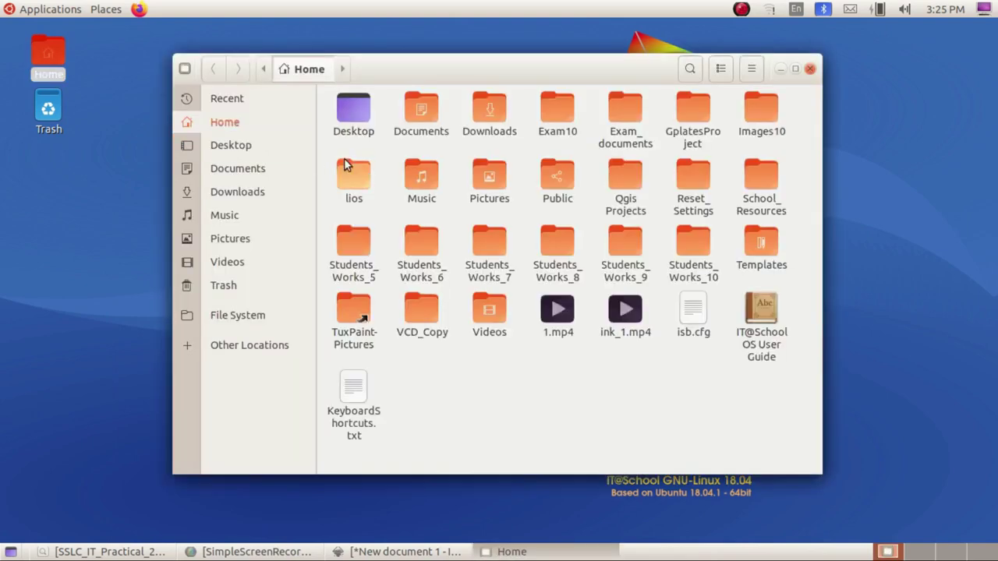
double_click(563, 119)
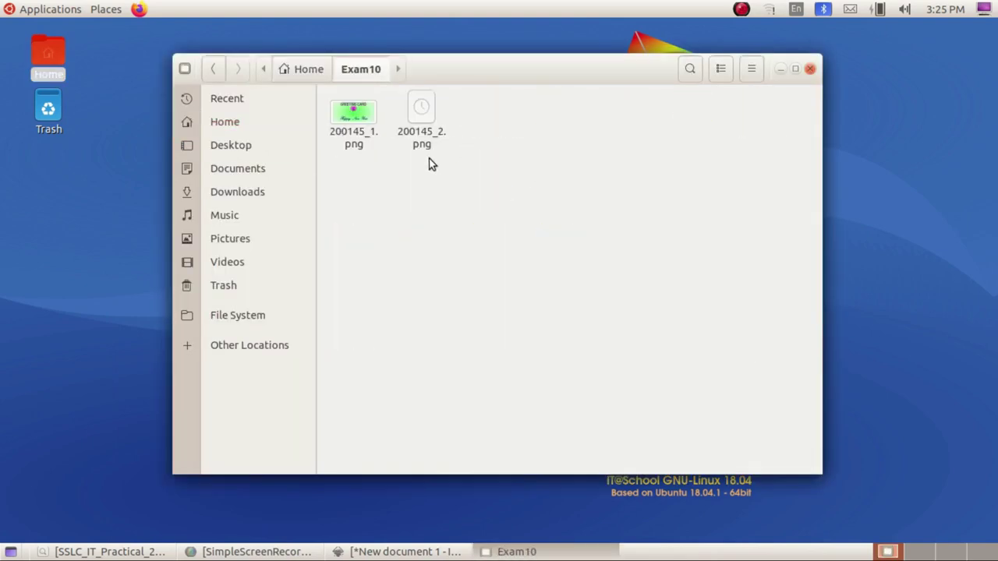
double_click(434, 140)
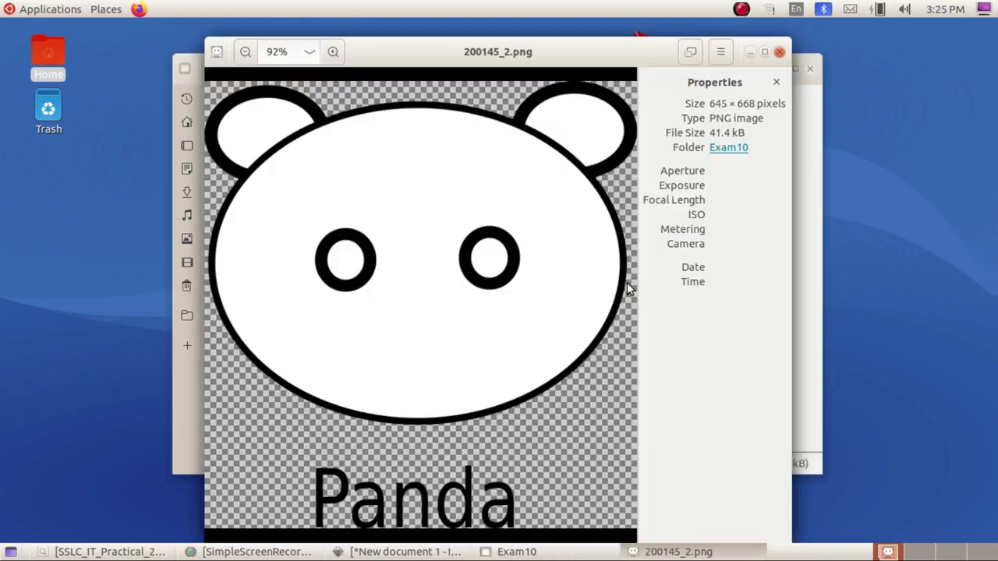
click(779, 51)
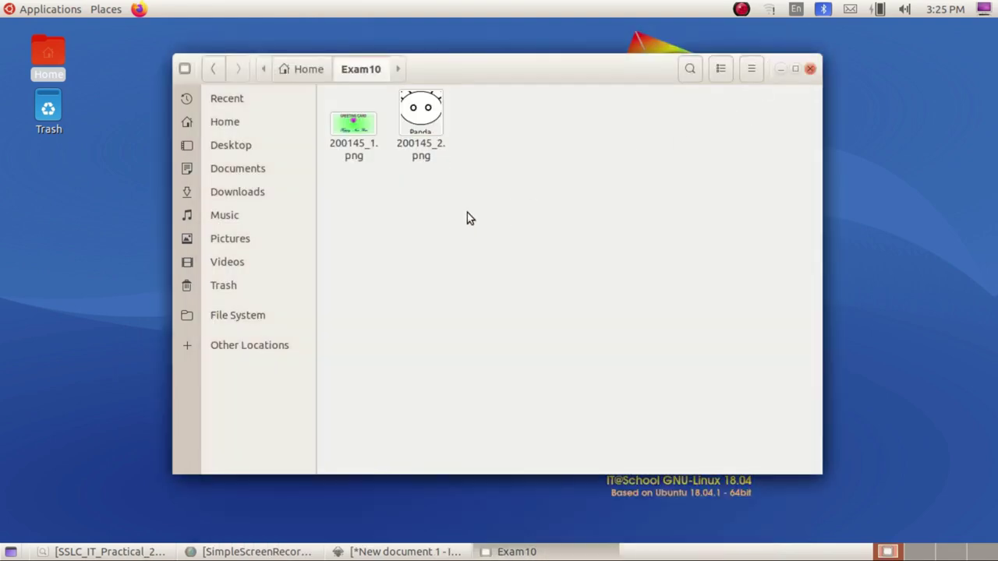